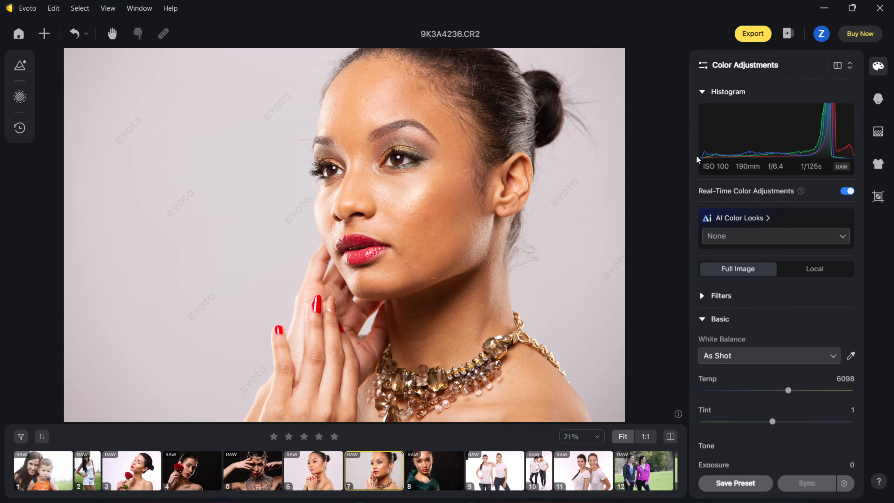
# - Try the recommended Glowing 03 preset on the necklace portrait and reset all effects
pyautogui.click(20, 65)
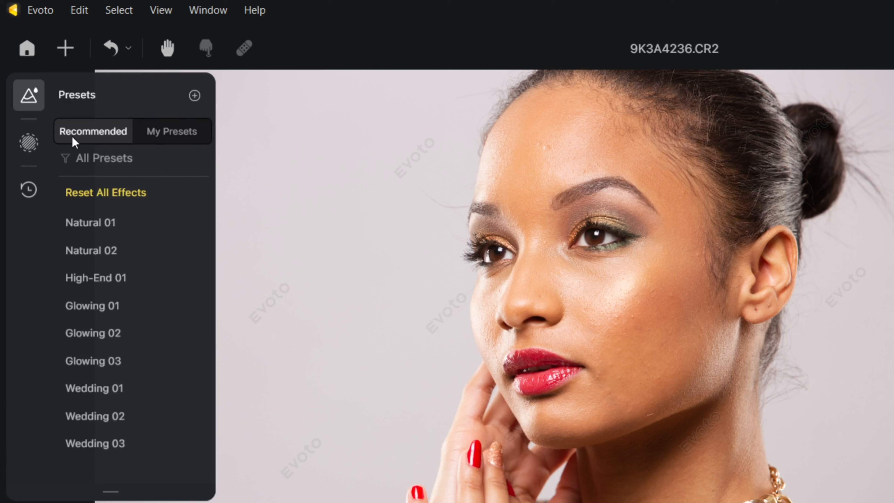
pyautogui.click(82, 230)
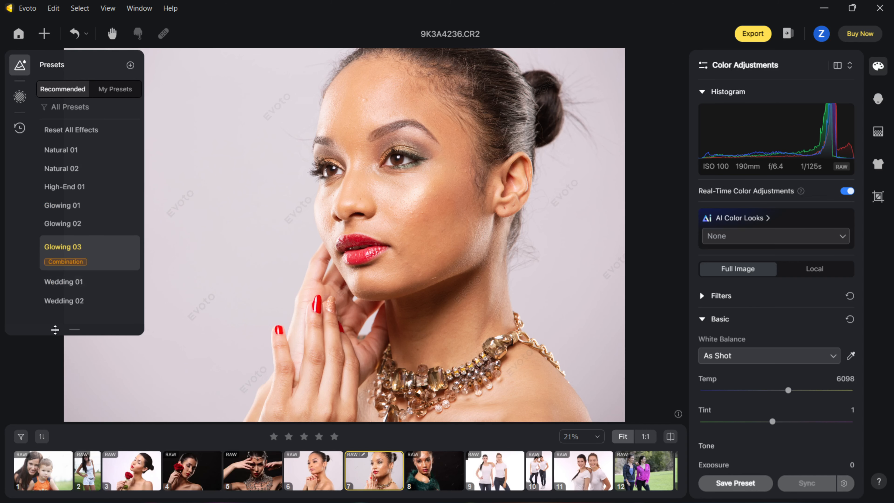
pyautogui.click(68, 135)
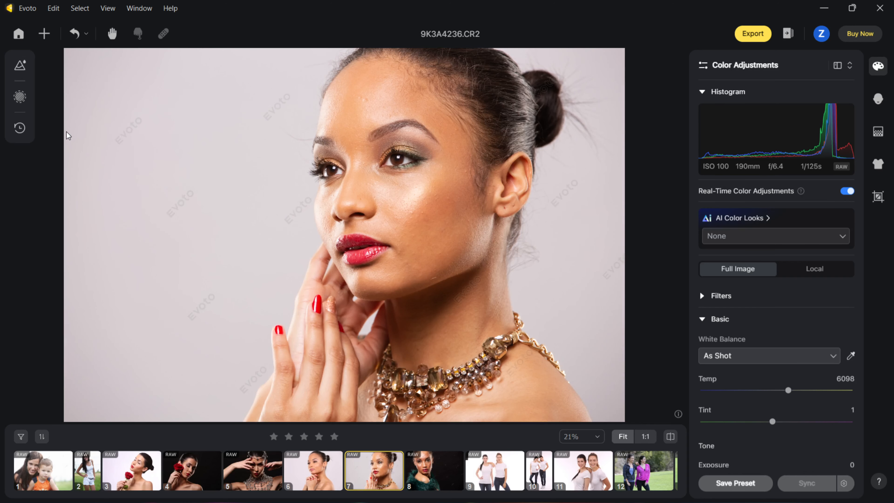
# - Apply the Neutral AI color look to the necklace portrait 9K3A4236.CR2
pyautogui.click(843, 238)
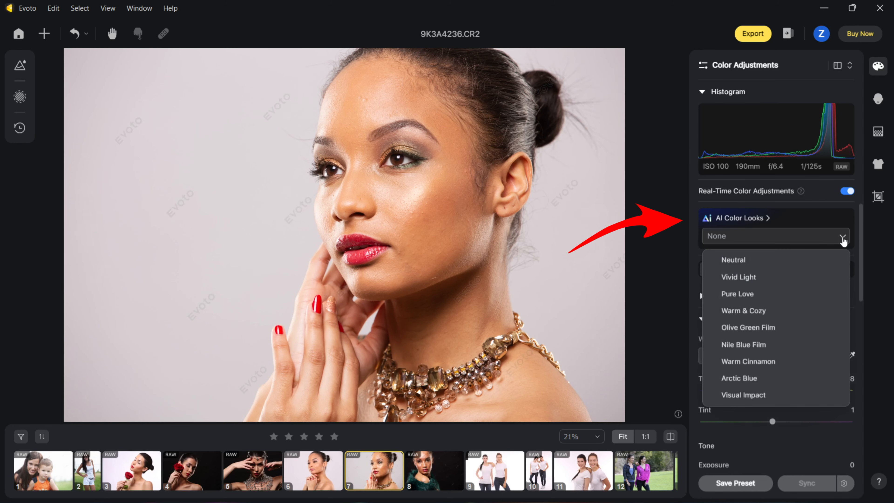
pyautogui.click(727, 261)
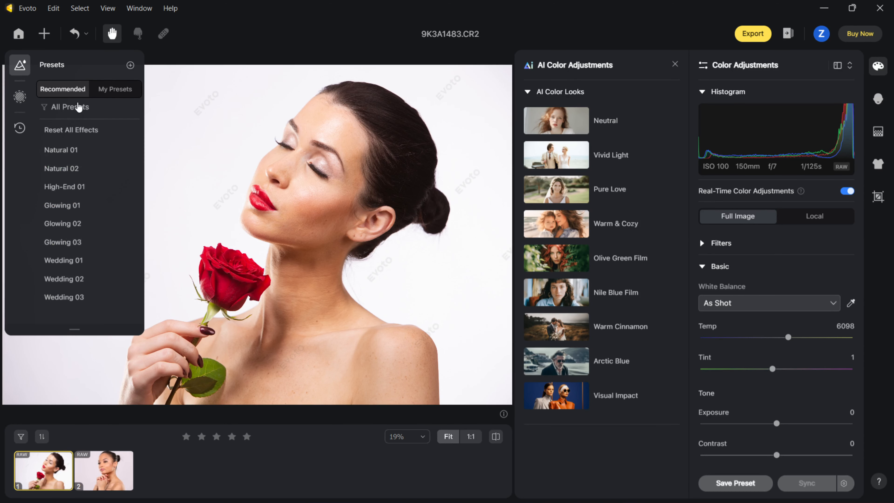
# - Try the Neutral AI color look on the rose portrait 9K3A1483.CR2 and replace it with Vivid Light
pyautogui.click(20, 65)
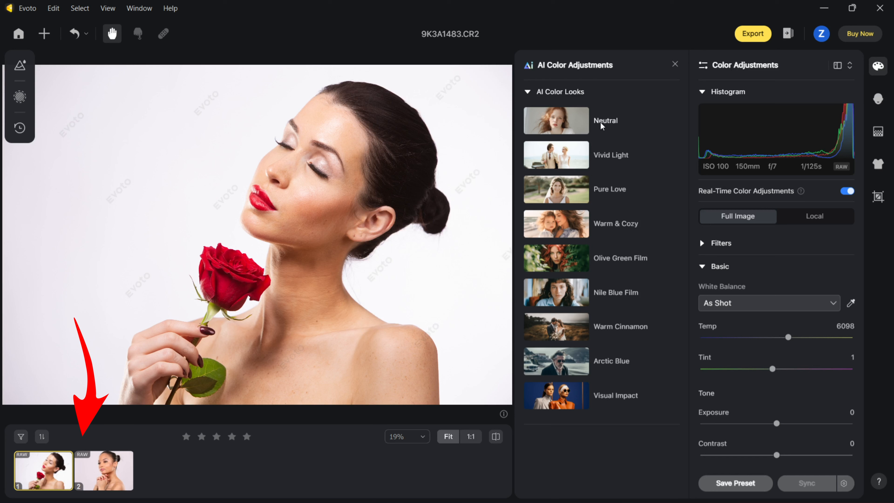
pyautogui.click(559, 129)
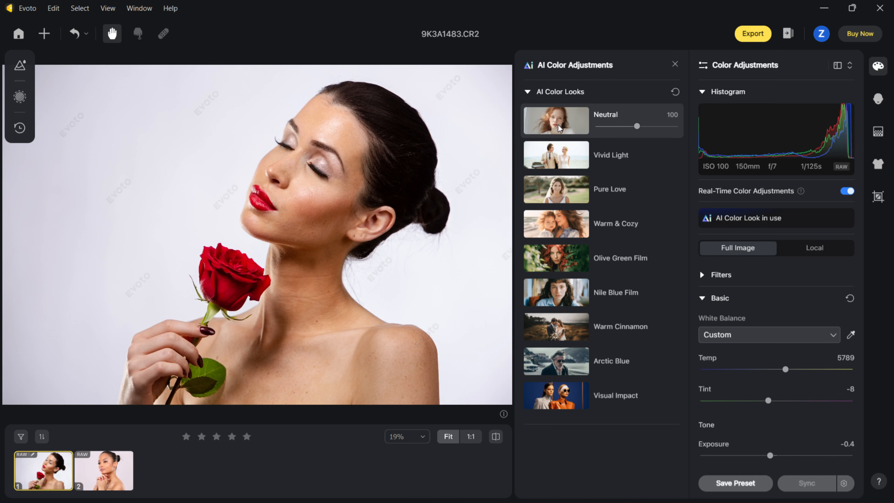
pyautogui.click(560, 160)
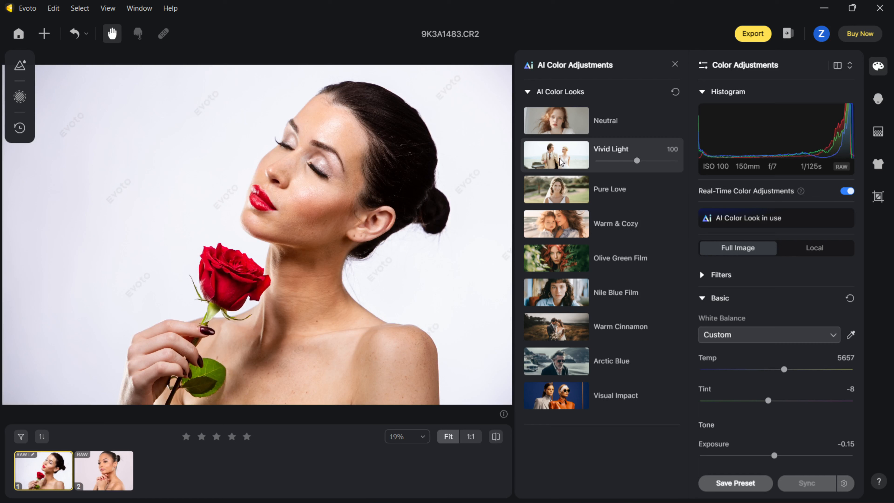
# - Apply the Vivid Light AI color look to the second portrait, 9K3A4148.CR2, and compare it with the rose portrait
pyautogui.click(88, 470)
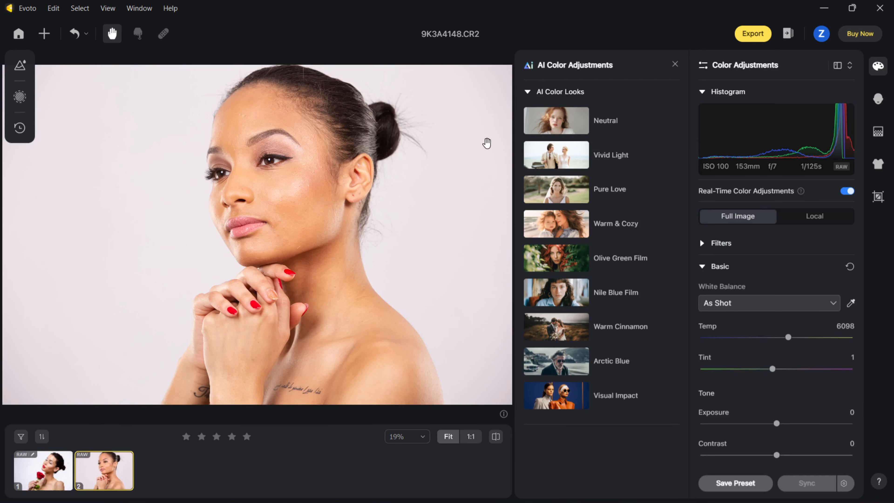
pyautogui.click(553, 156)
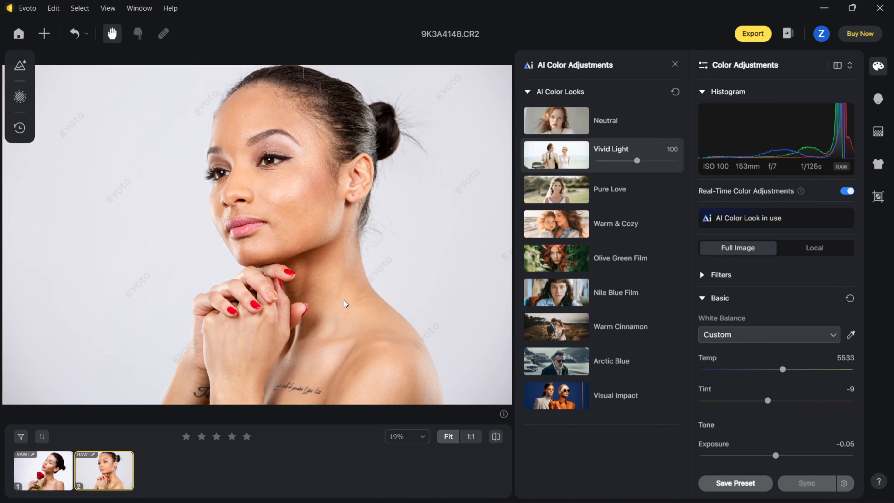
pyautogui.click(38, 464)
pyautogui.click(94, 475)
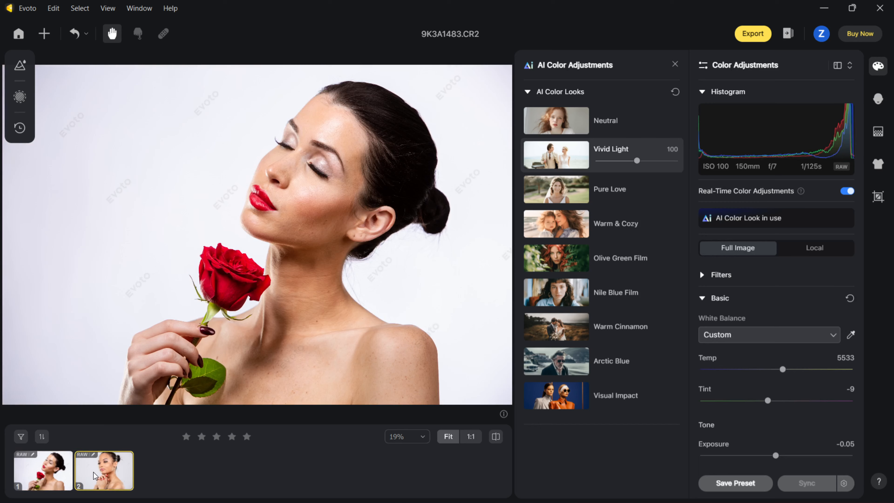
pyautogui.click(39, 477)
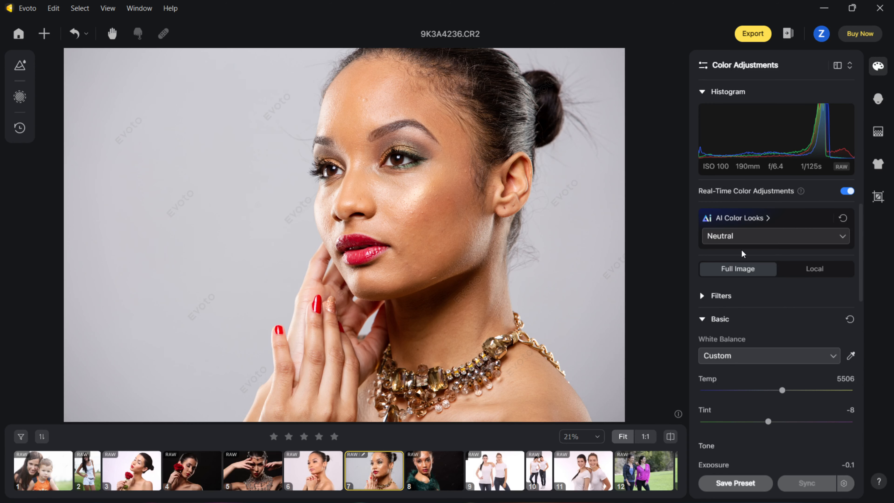
# - Change the necklace portrait's AI color look to Vivid Light and set its Shadow tone to 23
pyautogui.click(735, 239)
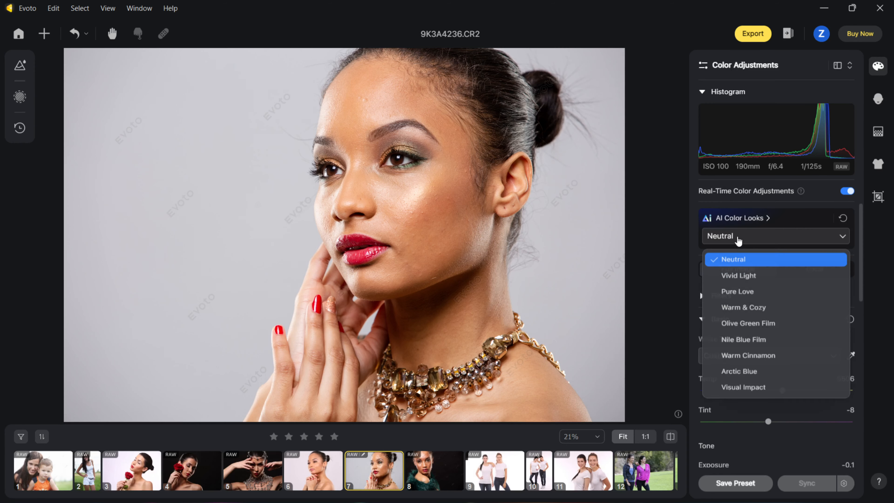
pyautogui.click(738, 277)
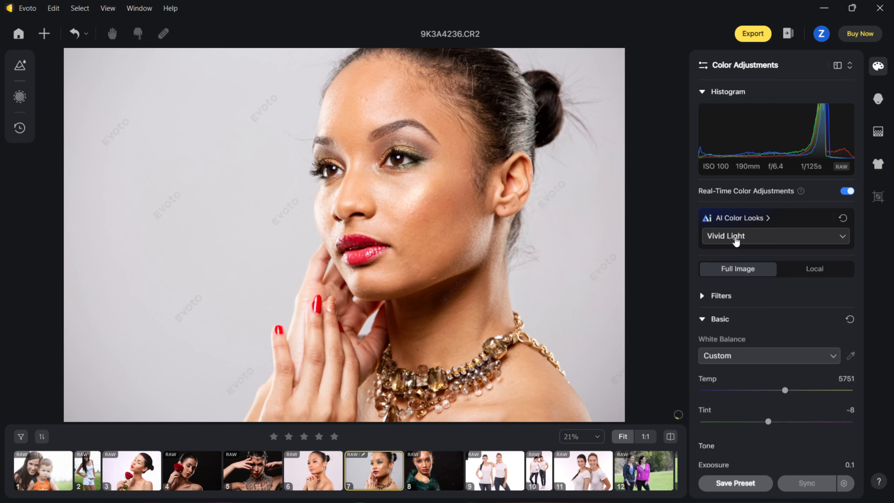
pyautogui.moveTo(860, 240); pyautogui.dragTo(859, 280)
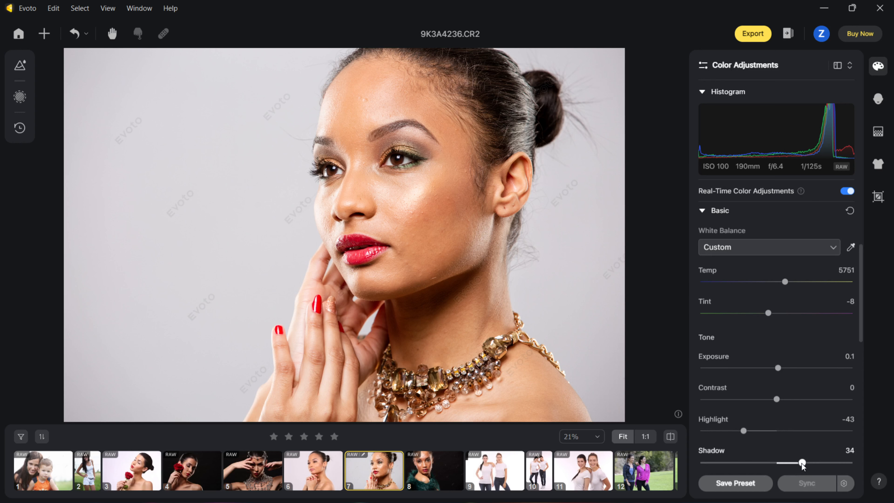
pyautogui.moveTo(783, 463); pyautogui.dragTo(790, 464)
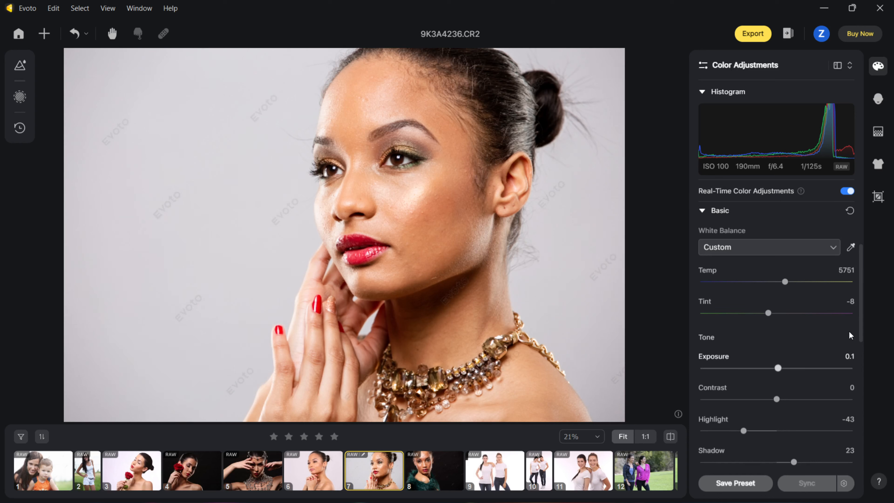
# - Try the portrait filters P01 to P03 on the necklace portrait and settle on P04 with an amount of 77
pyautogui.scroll(-8, 858, 373)
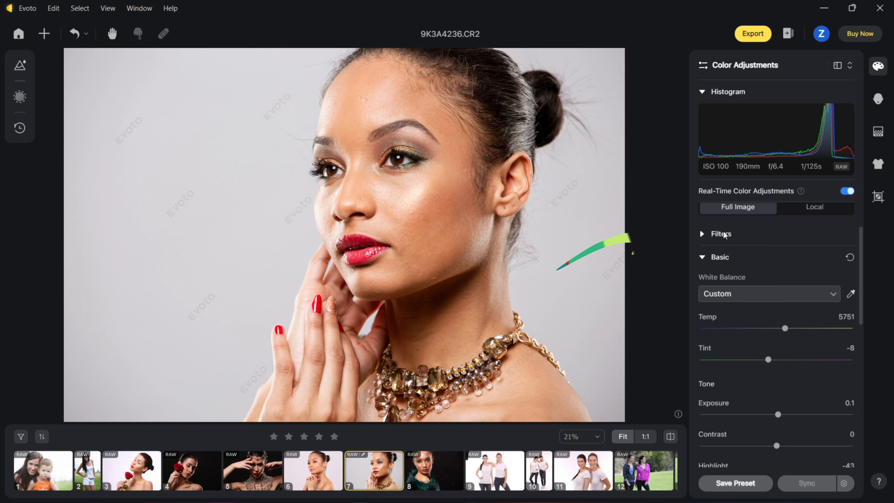
pyautogui.click(720, 233)
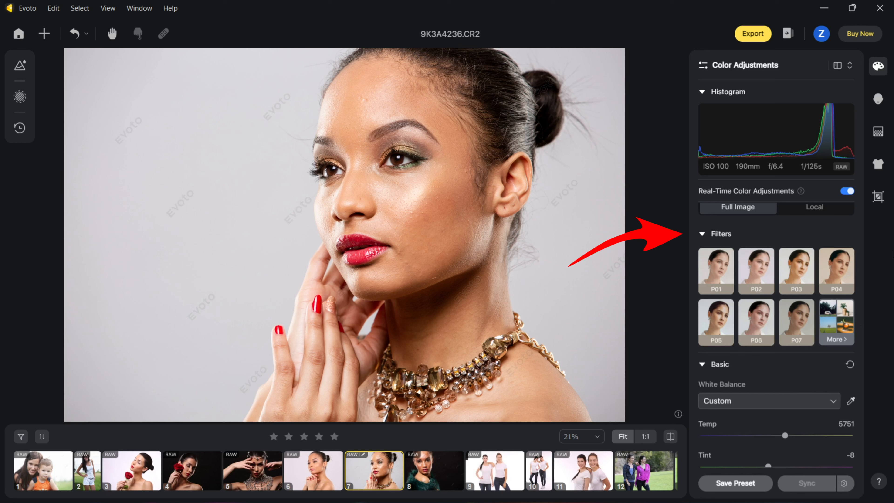
pyautogui.click(724, 274)
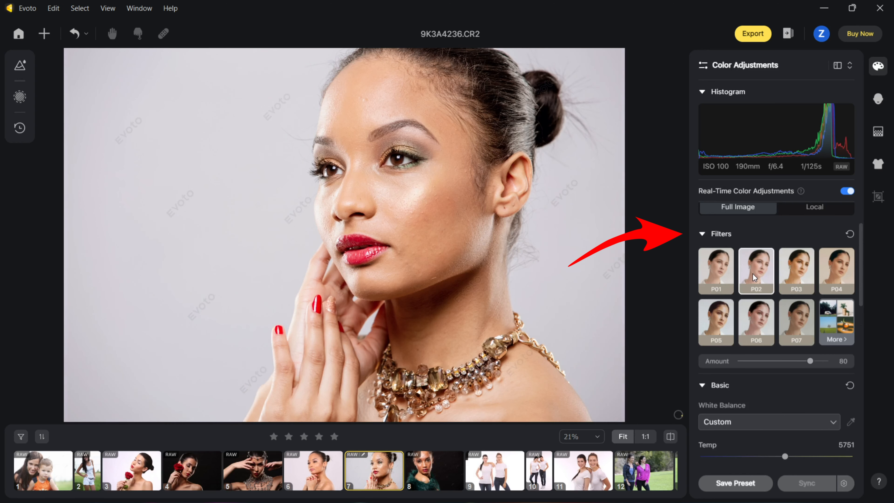
pyautogui.click(752, 274)
pyautogui.click(789, 272)
pyautogui.click(841, 267)
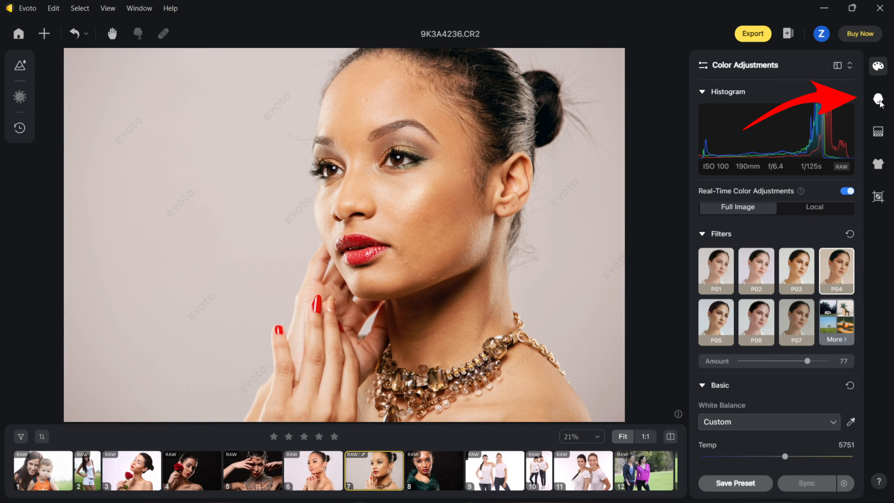
# - In Portrait Retouching for Female, set Freckle & Acne removal to 100 and compare the cheek skin with the original
pyautogui.click(878, 100)
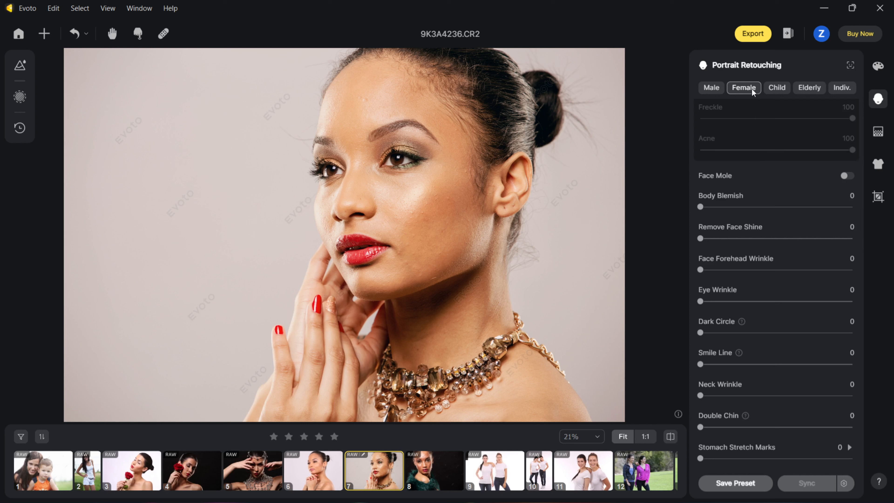
pyautogui.scroll(2, 775, 246)
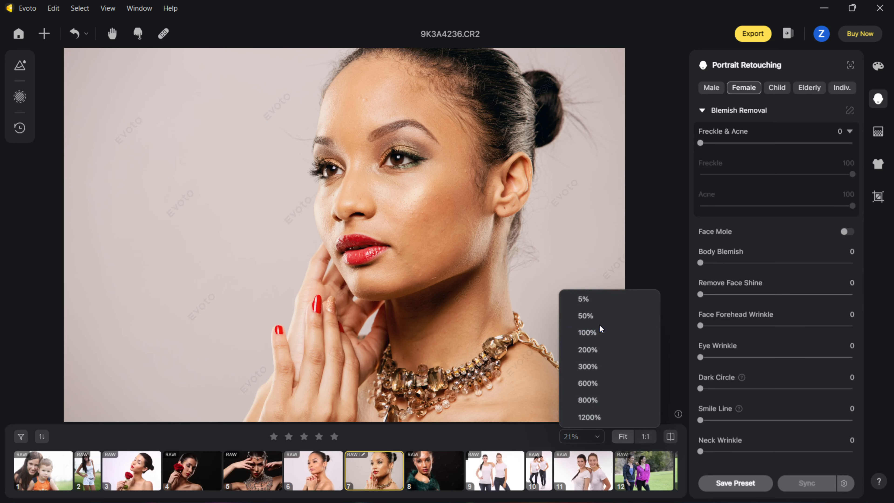
pyautogui.click(587, 332)
pyautogui.scroll(10, 587, 319)
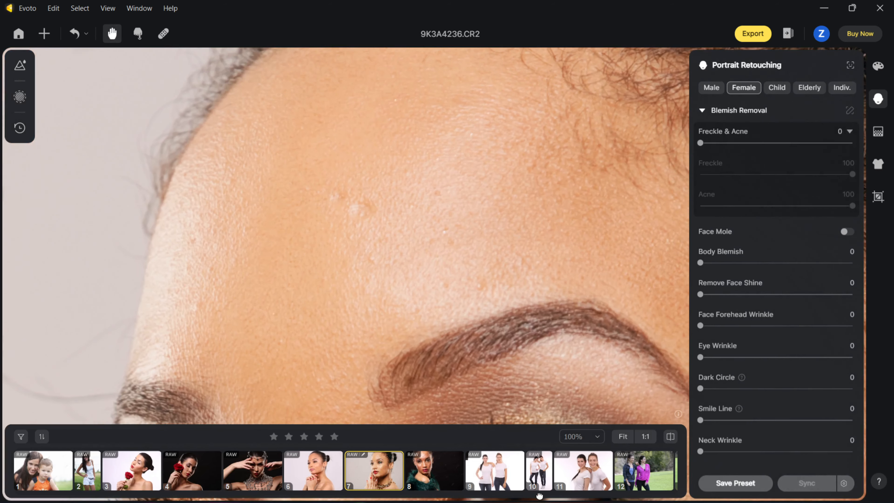
pyautogui.scroll(-10, 439, 141)
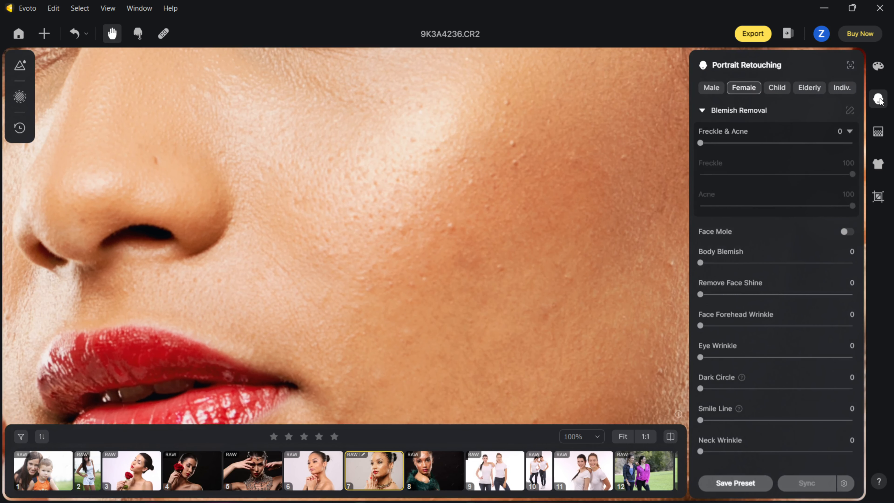
pyautogui.moveTo(701, 143); pyautogui.dragTo(853, 149)
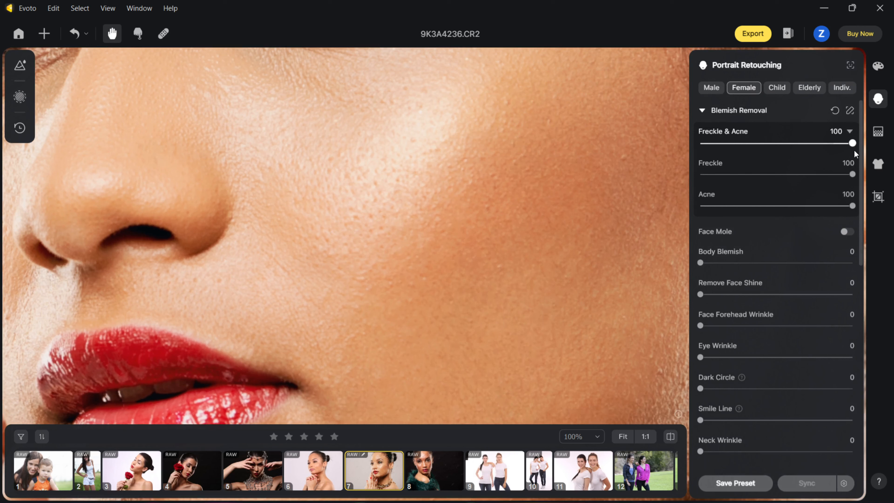
pyautogui.press('\\')
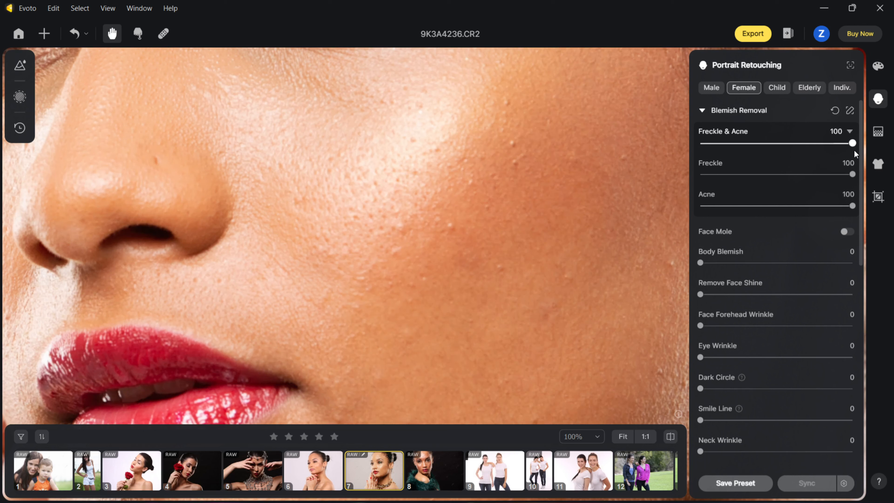
pyautogui.press('\\')
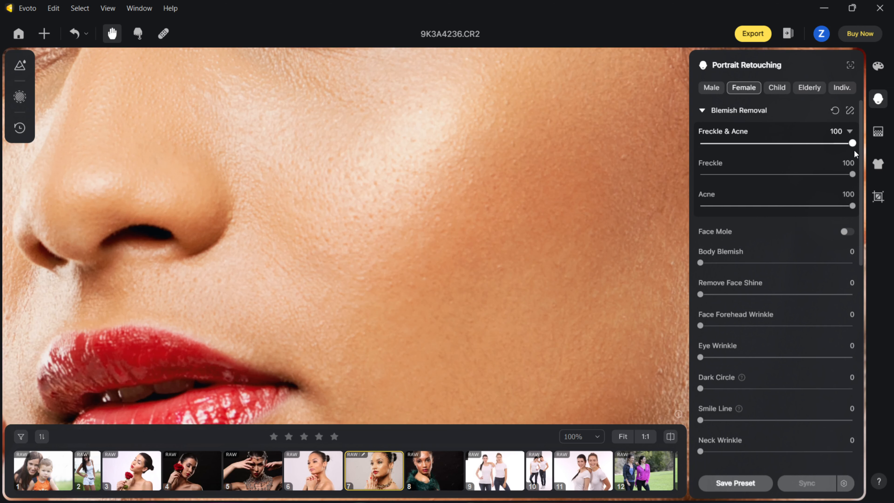
# - Set Body Blemish removal to 100 and Remove Face Shine to 17
pyautogui.moveTo(611, 366); pyautogui.dragTo(582, 87)
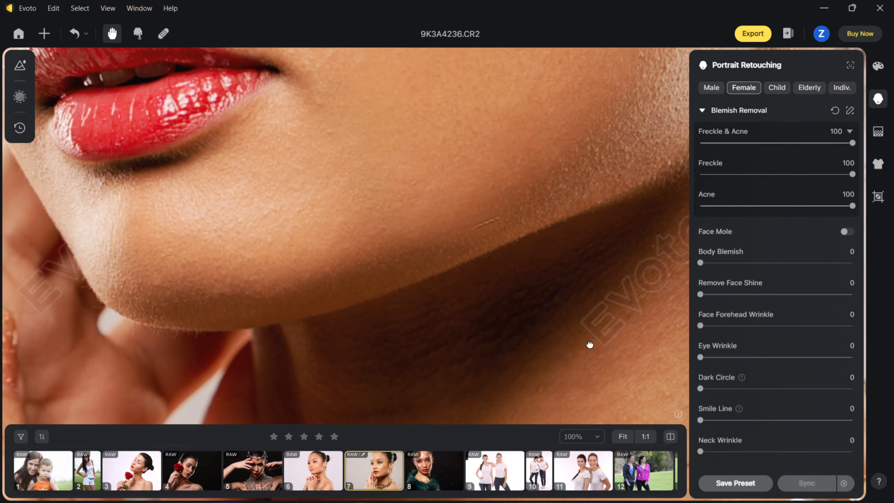
pyautogui.moveTo(598, 410); pyautogui.dragTo(574, 165)
pyautogui.moveTo(701, 262); pyautogui.dragTo(878, 303)
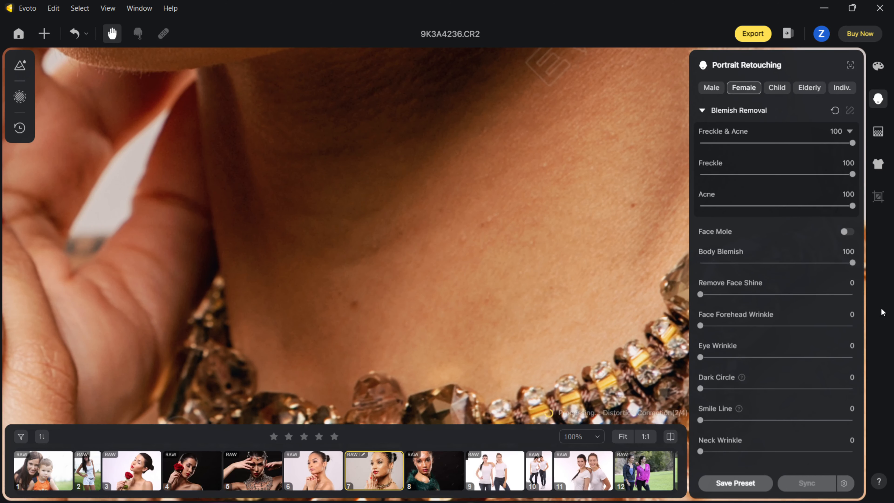
pyautogui.hotkey('ctrl', '-')
pyautogui.moveTo(700, 294); pyautogui.dragTo(725, 295)
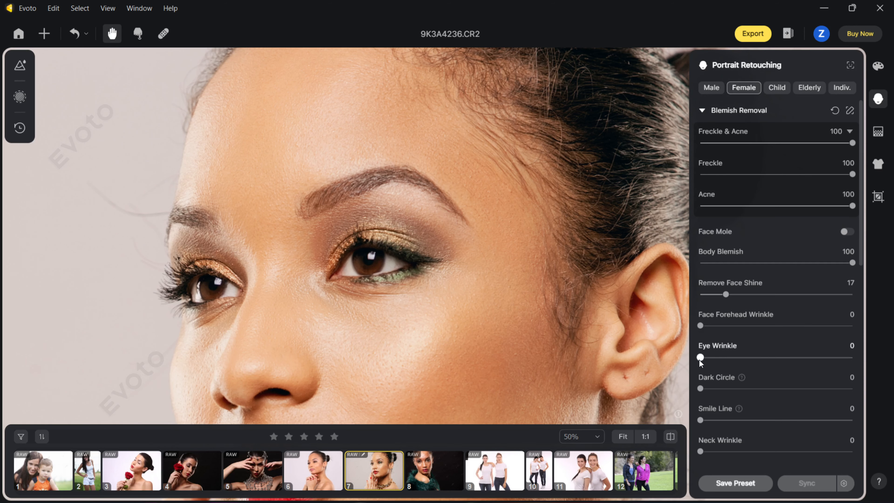
# - Set the facial line corrections Eye Wrinkle, Dark Circle and Smile Line to 100 each
pyautogui.moveTo(700, 357); pyautogui.dragTo(859, 358)
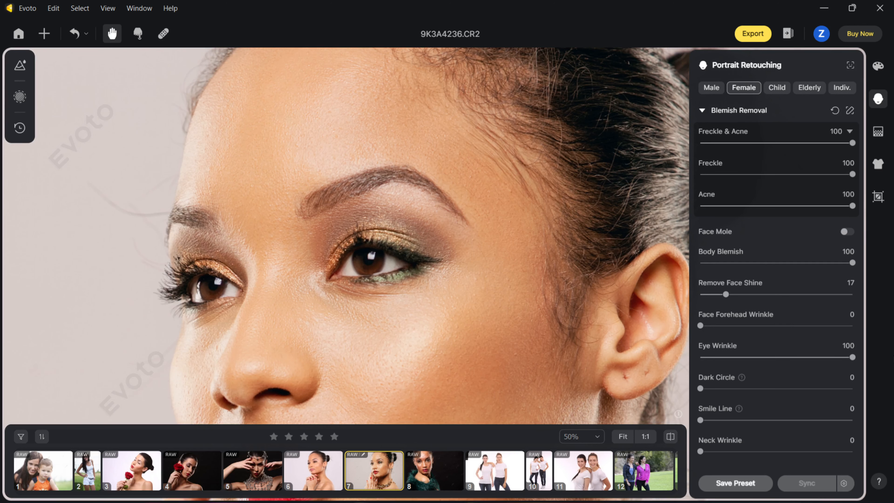
pyautogui.moveTo(700, 389); pyautogui.dragTo(851, 388)
pyautogui.moveTo(496, 390); pyautogui.dragTo(463, 198)
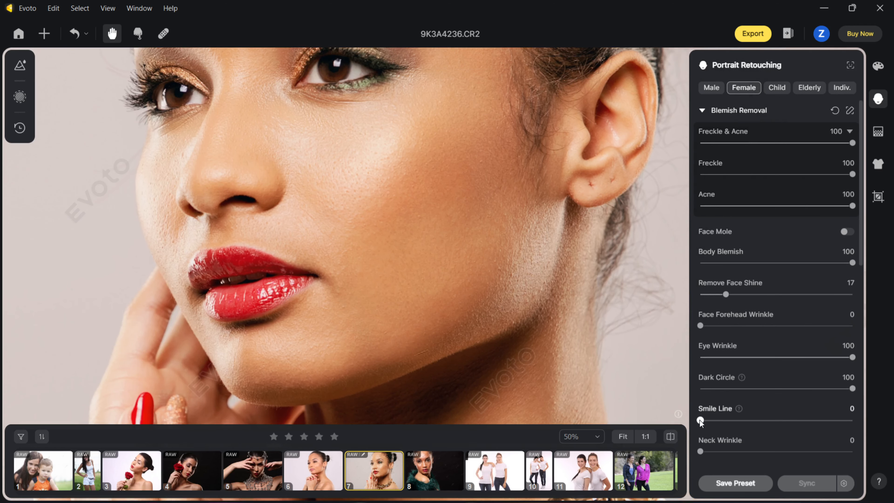
pyautogui.moveTo(700, 420); pyautogui.dragTo(853, 420)
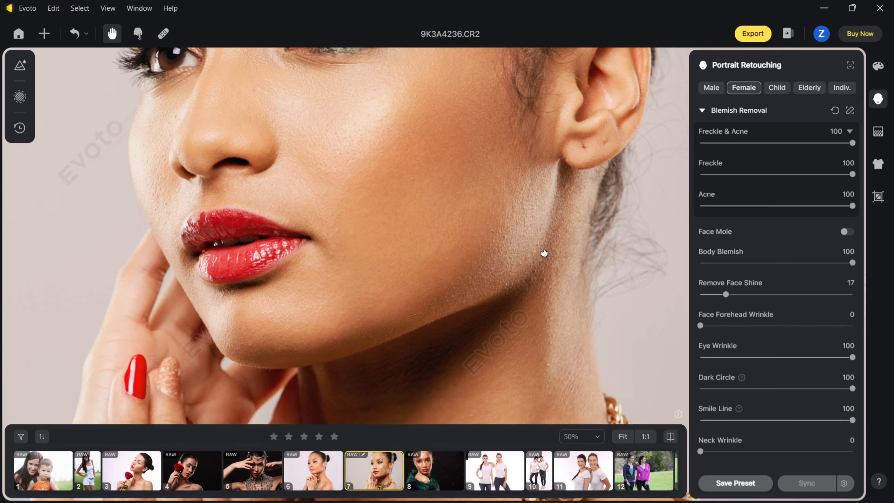
# - Set Neck Wrinkle removal to 100 while checking the neck above the necklace
pyautogui.moveTo(547, 291); pyautogui.dragTo(525, 100)
pyautogui.moveTo(700, 451); pyautogui.dragTo(853, 451)
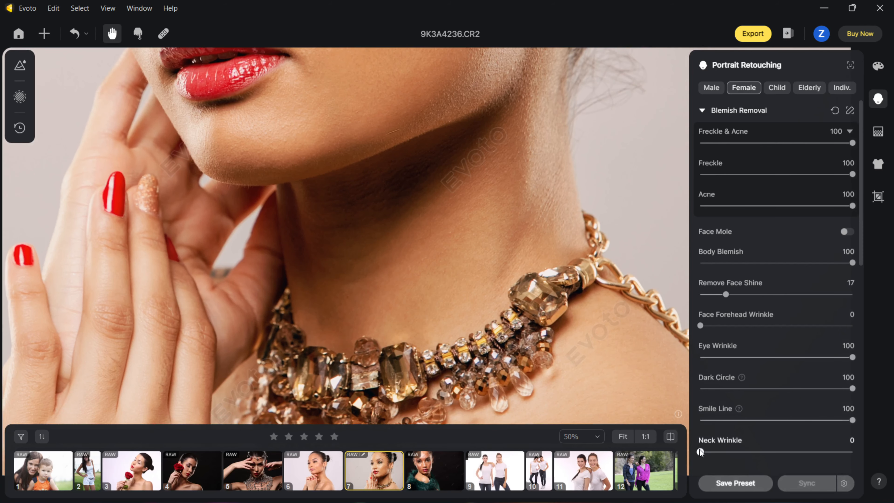
pyautogui.scroll(-1, 862, 208)
pyautogui.scroll(-6, 853, 301)
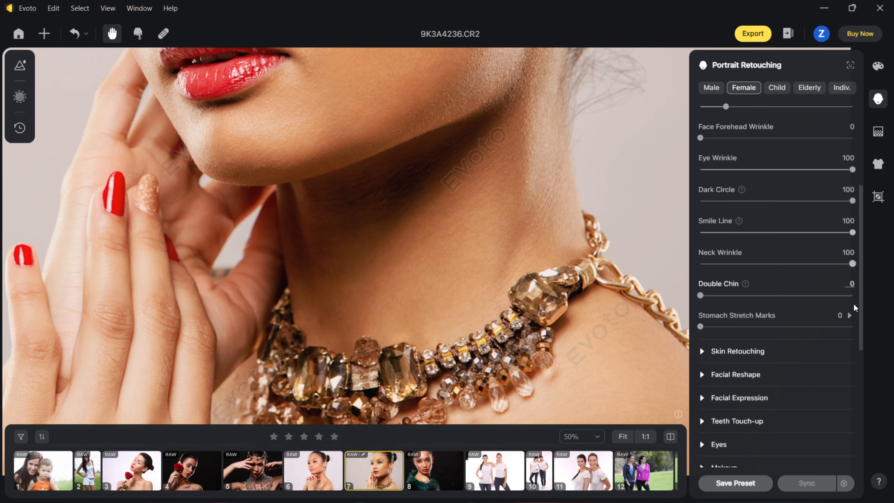
# - In Skin Retouching, set Smooth Face Skin (Dodge & Burn) to 40 while checking the cheek and jaw
pyautogui.click(708, 283)
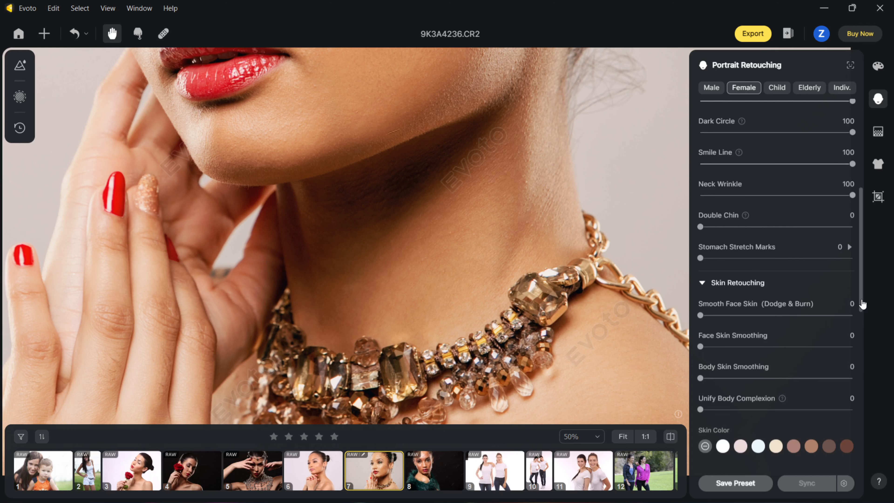
pyautogui.moveTo(469, 165); pyautogui.dragTo(524, 341)
pyautogui.moveTo(466, 248); pyautogui.dragTo(448, 218)
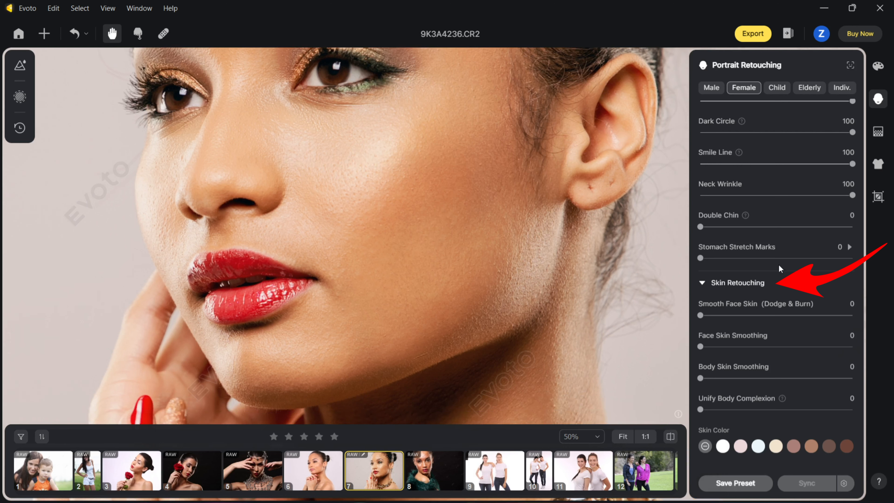
pyautogui.moveTo(738, 318); pyautogui.dragTo(741, 318)
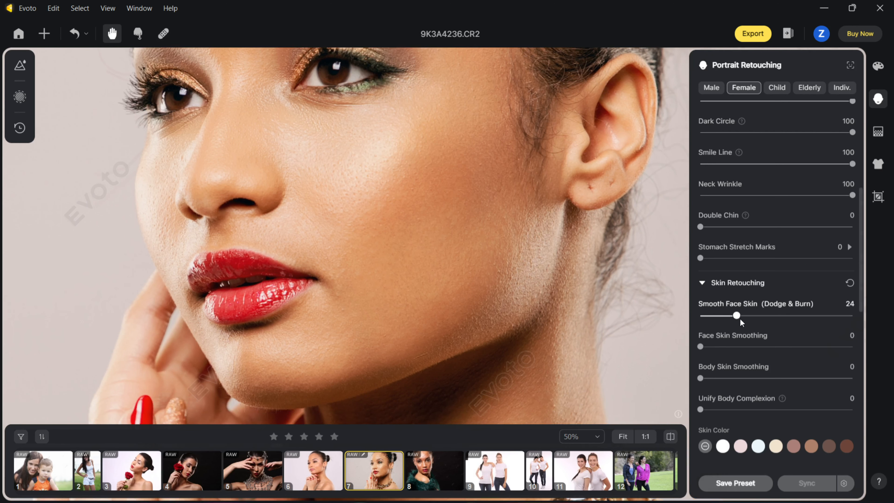
pyautogui.moveTo(739, 318); pyautogui.dragTo(761, 314)
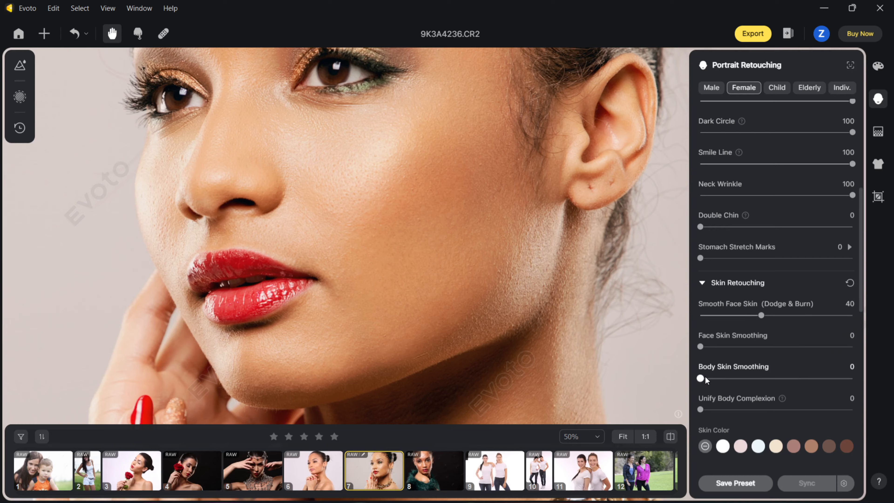
# - Set Face Skin Smoothing to 8 and Body Skin Smoothing to 9, and check the whole portrait
pyautogui.moveTo(526, 289); pyautogui.dragTo(497, 77)
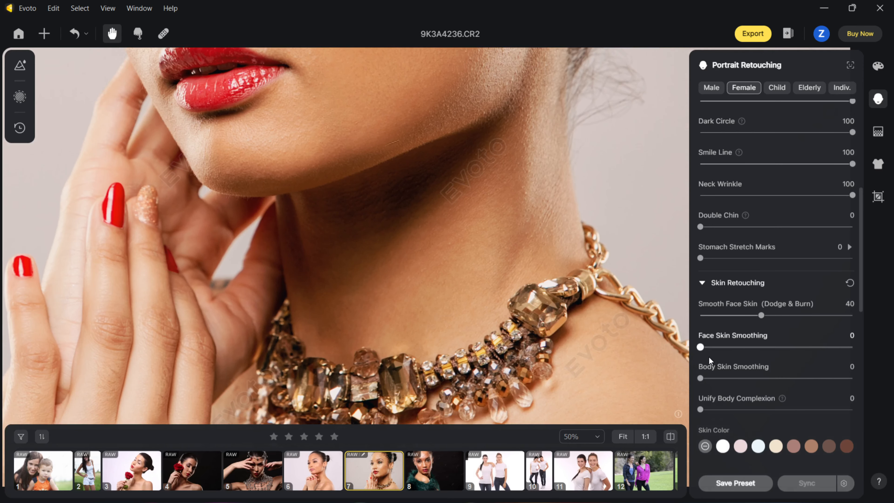
pyautogui.moveTo(701, 348)
pyautogui.mouseDown()
pyautogui.moveTo(745, 349)
pyautogui.moveTo(712, 347)
pyautogui.mouseUp()
pyautogui.moveTo(518, 330); pyautogui.dragTo(474, 153)
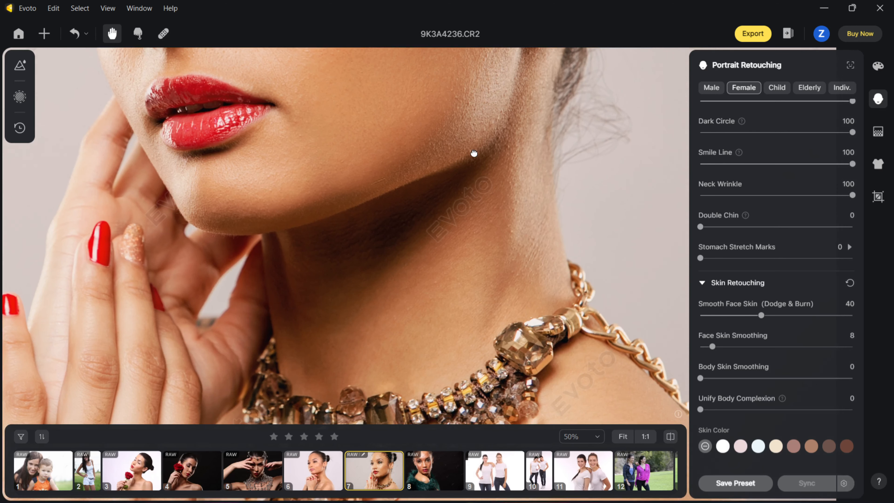
pyautogui.moveTo(701, 379)
pyautogui.mouseDown()
pyautogui.moveTo(732, 380)
pyautogui.moveTo(716, 380)
pyautogui.mouseUp()
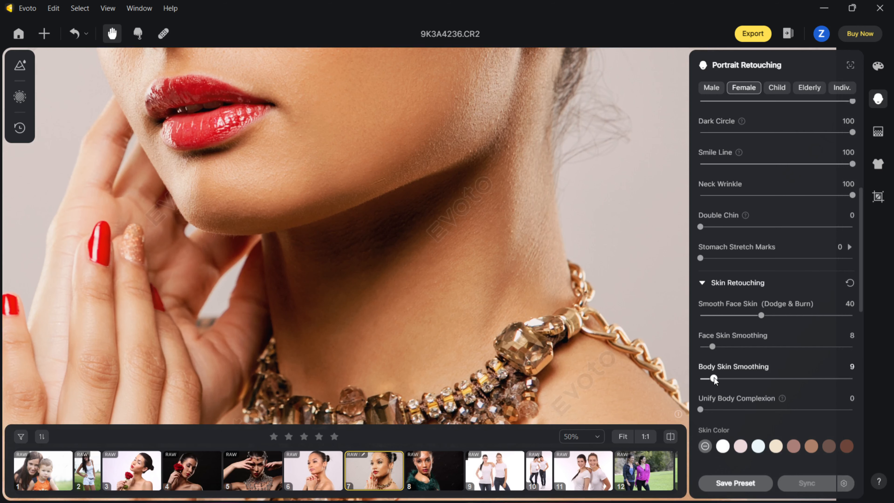
pyautogui.click(622, 437)
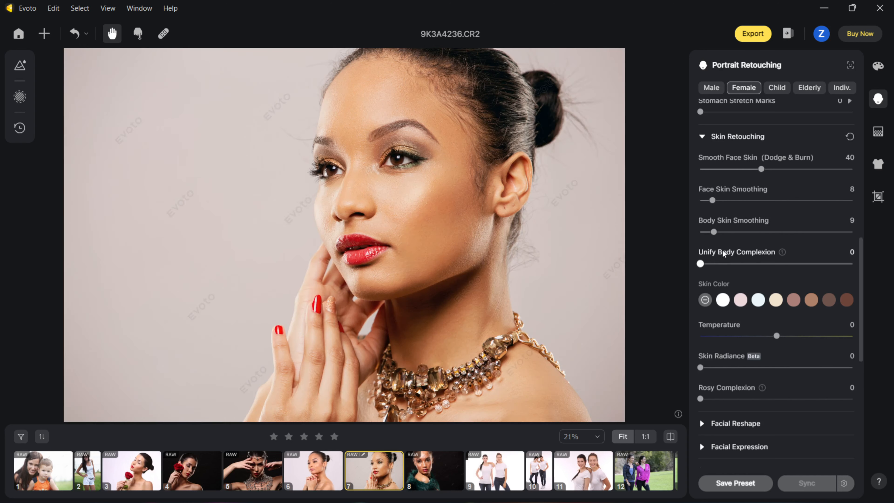
# - Slightly raise Unify Body Complexion and set the skin Temperature to -2 and Rosy Complexion to 8
pyautogui.moveTo(700, 264); pyautogui.dragTo(743, 273)
pyautogui.moveTo(739, 268); pyautogui.dragTo(717, 267)
pyautogui.scroll(-5, 718, 268)
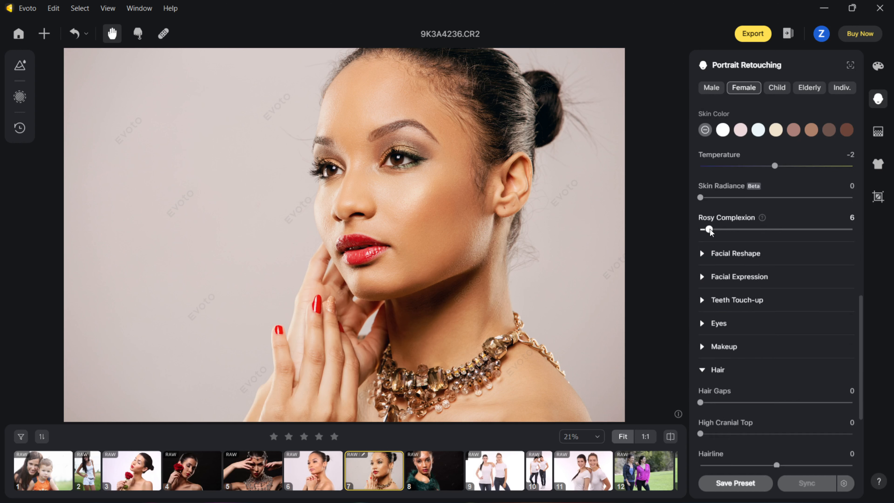
pyautogui.moveTo(705, 229); pyautogui.dragTo(720, 229)
pyautogui.moveTo(720, 229); pyautogui.dragTo(712, 229)
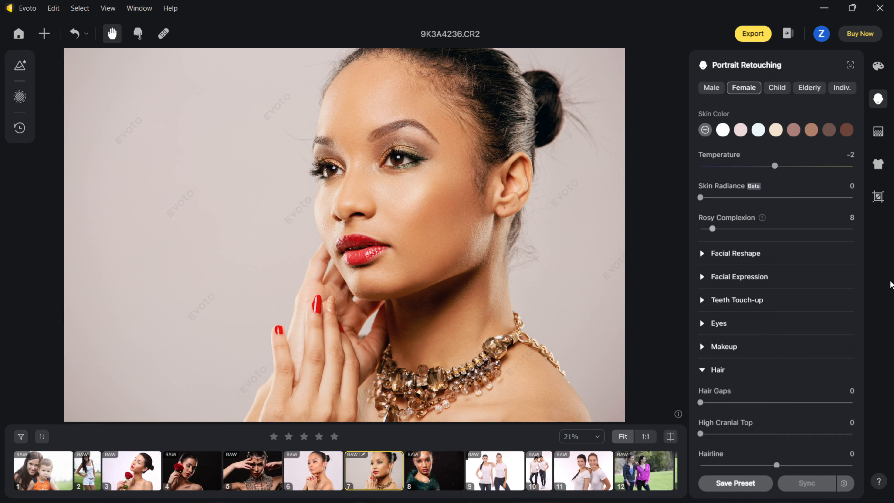
# - In the Eyes settings, set Brightness to 42 and Removing Red Veins to 100 while viewing the eyes up close
pyautogui.click(718, 323)
pyautogui.click(599, 438)
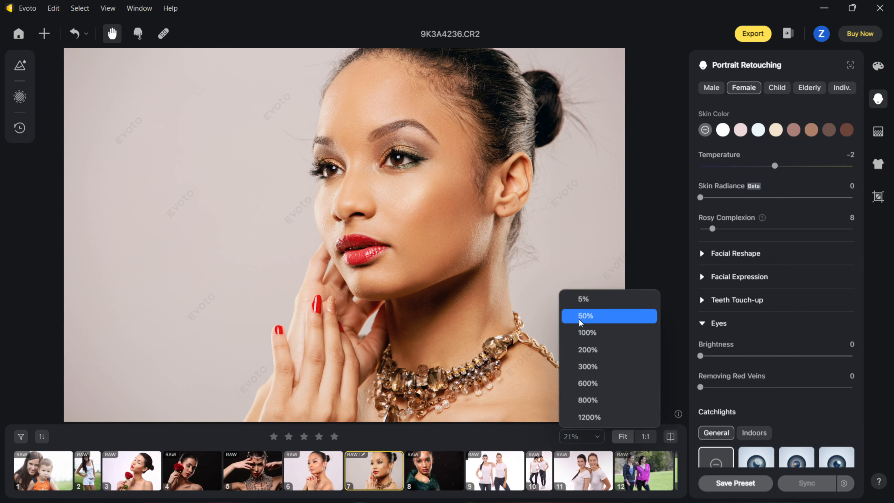
pyautogui.click(584, 316)
pyautogui.moveTo(394, 171); pyautogui.dragTo(436, 328)
pyautogui.moveTo(417, 112); pyautogui.dragTo(419, 191)
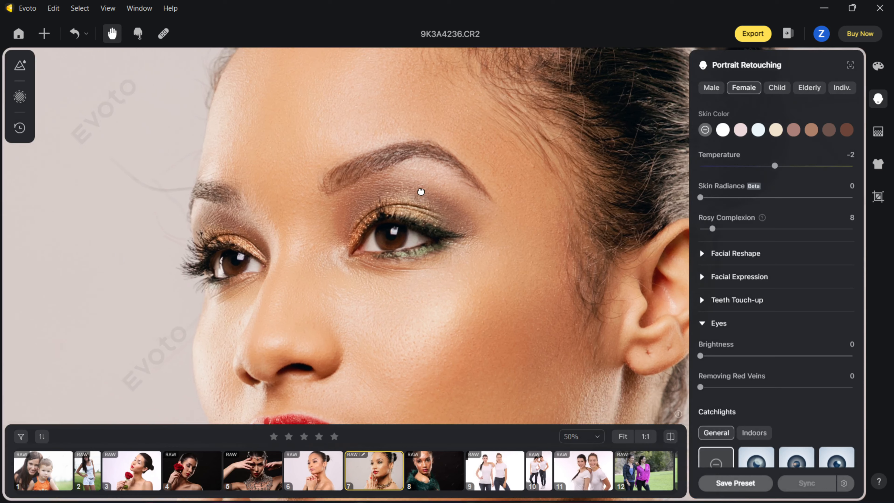
pyautogui.click(600, 437)
pyautogui.click(587, 332)
pyautogui.moveTo(395, 246); pyautogui.dragTo(524, 254)
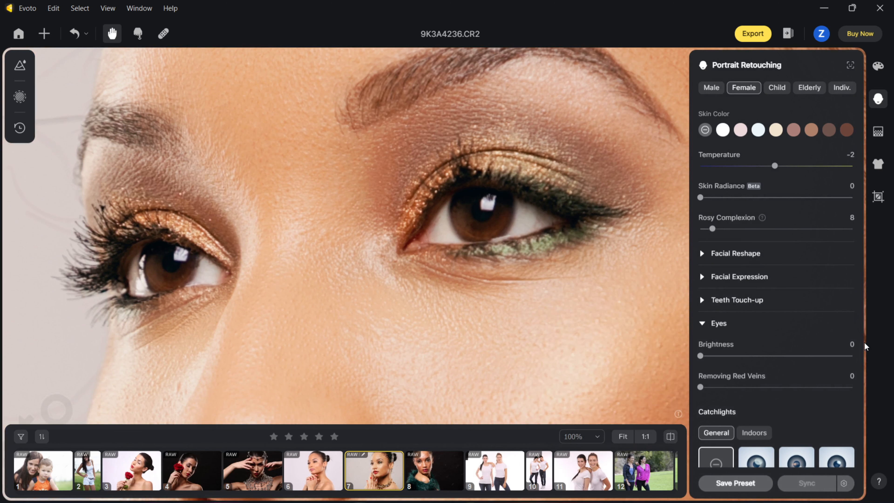
pyautogui.moveTo(700, 356); pyautogui.dragTo(762, 357)
pyautogui.moveTo(700, 386); pyautogui.dragTo(851, 386)
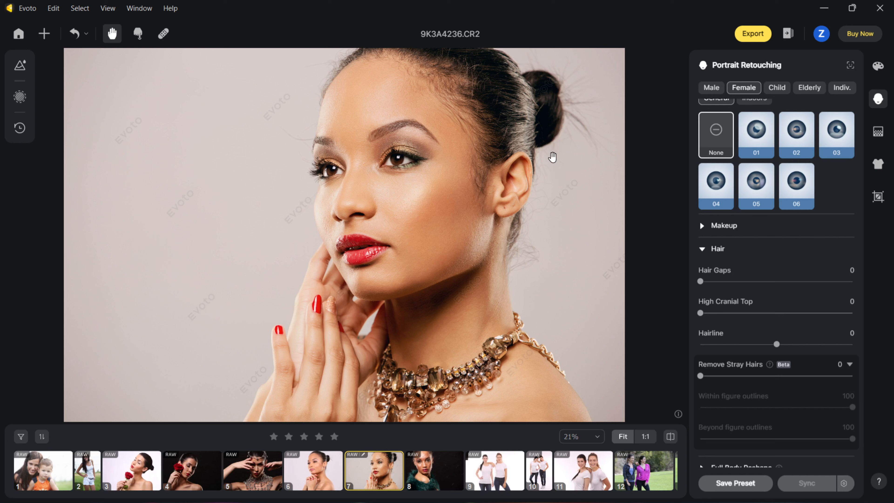
# - Set Remove Stray Hairs to 100 to clean up the flyaways around the hair bun
pyautogui.click(596, 436)
pyautogui.click(589, 322)
pyautogui.moveTo(548, 130); pyautogui.dragTo(467, 205)
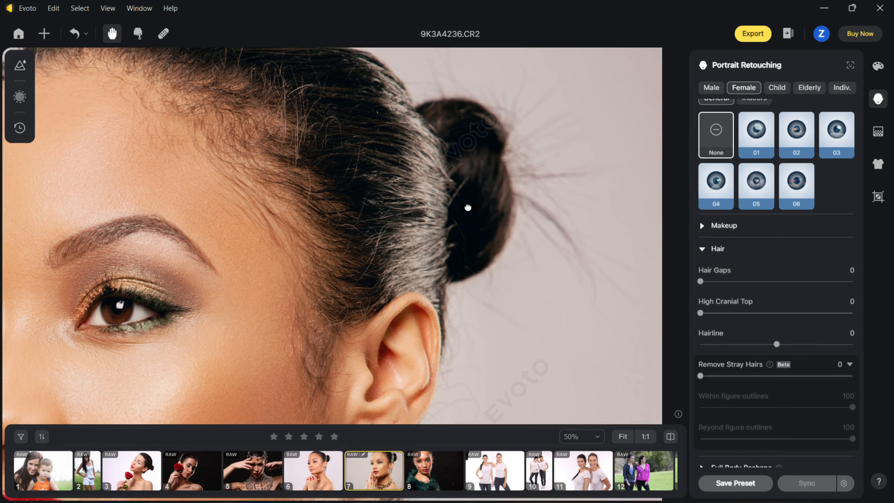
pyautogui.moveTo(700, 376); pyautogui.dragTo(852, 375)
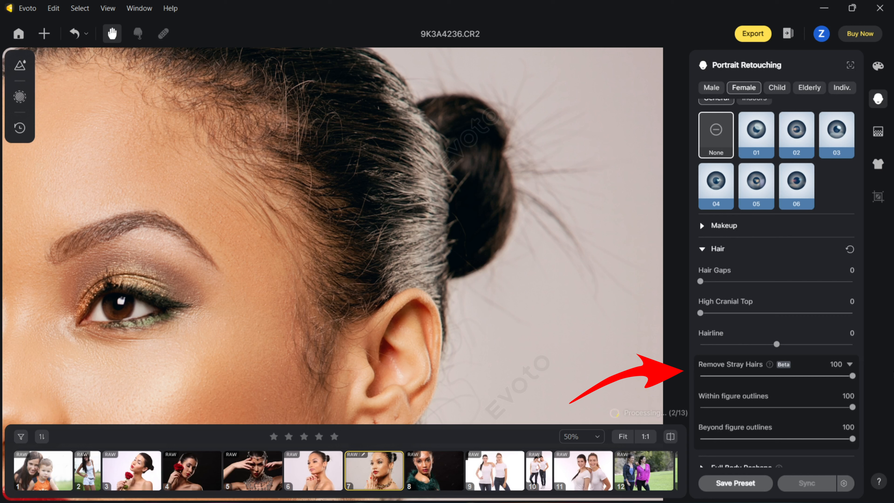
pyautogui.click(622, 436)
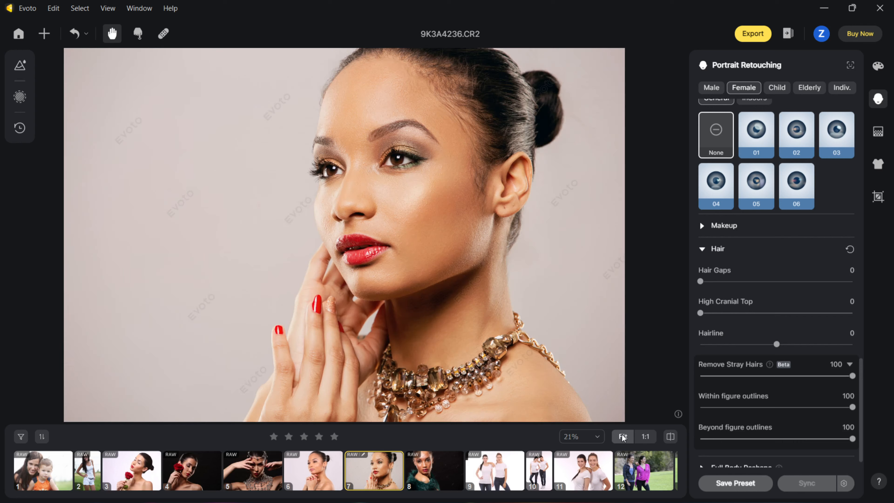
# - In Facial Reshape, set Taper Chin to 40, Hairline to -34 and Lower Section to 15
pyautogui.scroll(5, 702, 224)
pyautogui.click(703, 224)
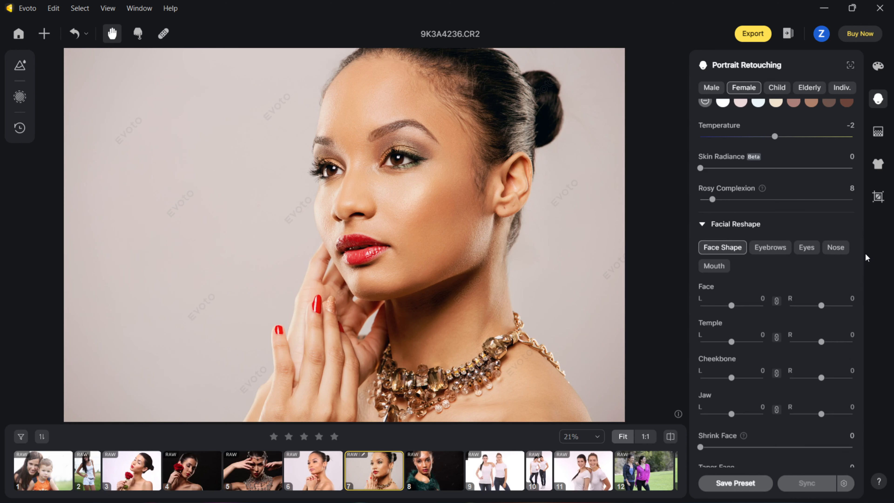
pyautogui.scroll(-10, 865, 261)
pyautogui.moveTo(777, 266); pyautogui.dragTo(807, 265)
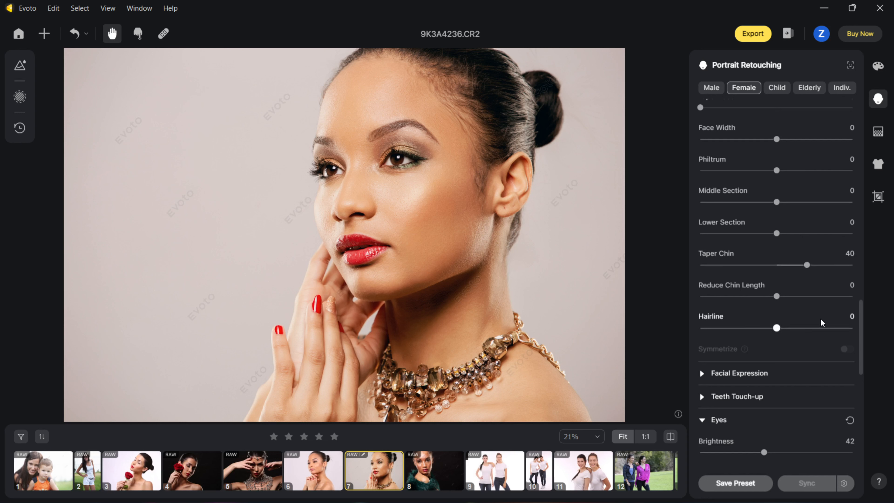
pyautogui.moveTo(778, 328); pyautogui.dragTo(752, 309)
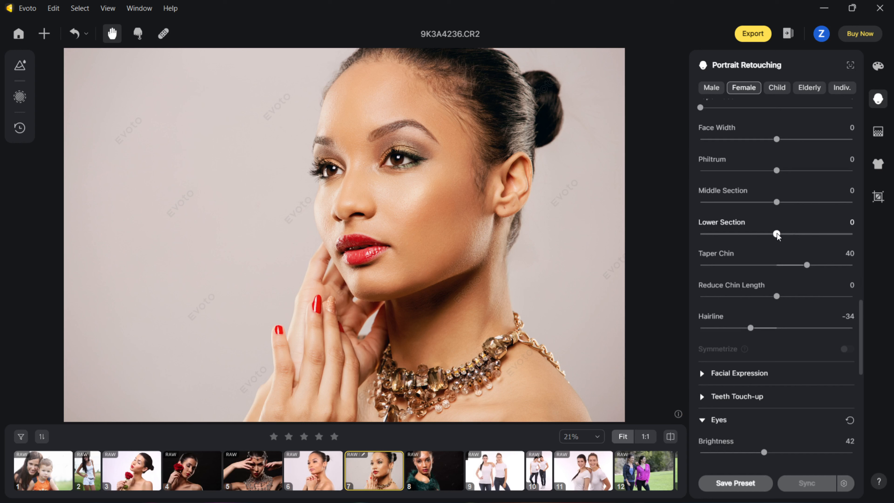
pyautogui.moveTo(777, 234)
pyautogui.mouseDown()
pyautogui.moveTo(853, 242)
pyautogui.moveTo(787, 243)
pyautogui.mouseUp()
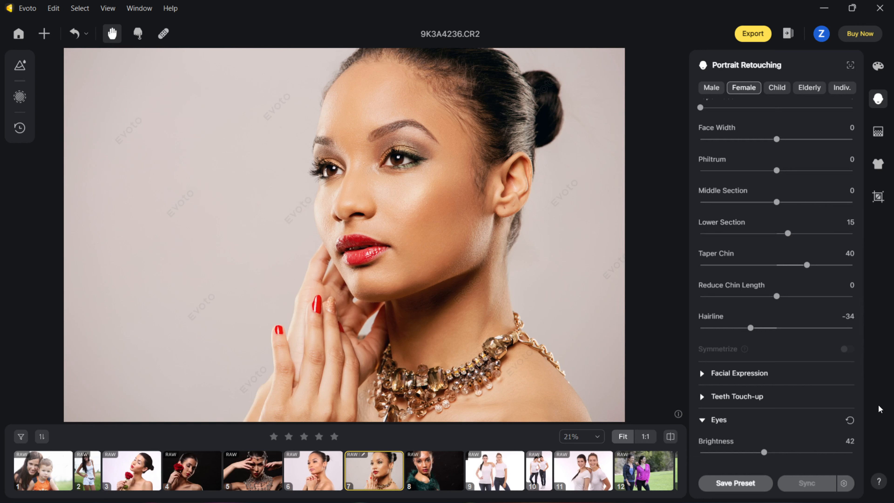
# - In the Makeup settings, set Lip Color Adjustment to 18
pyautogui.scroll(-10, 861, 410)
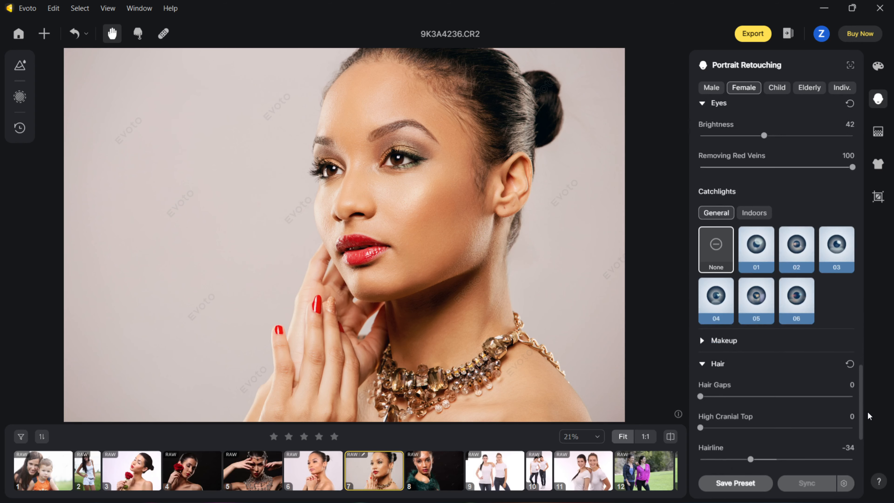
pyautogui.click(703, 214)
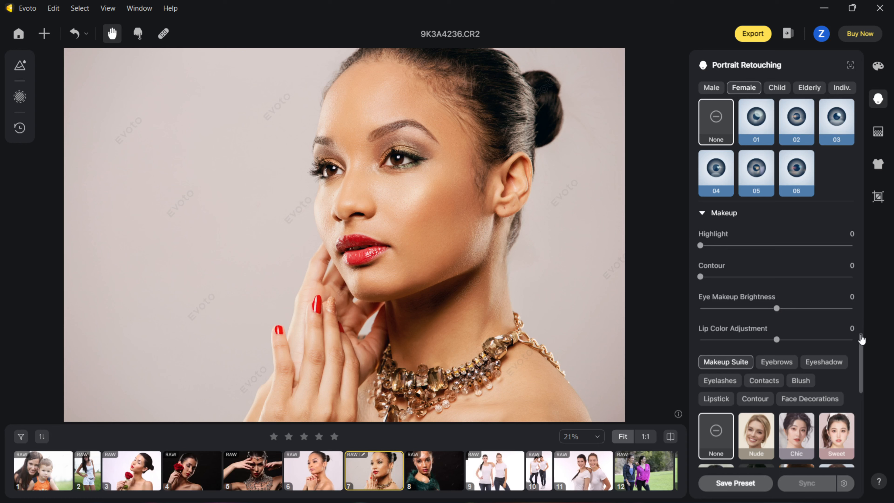
pyautogui.scroll(-1, 861, 347)
pyautogui.moveTo(861, 346); pyautogui.dragTo(863, 388)
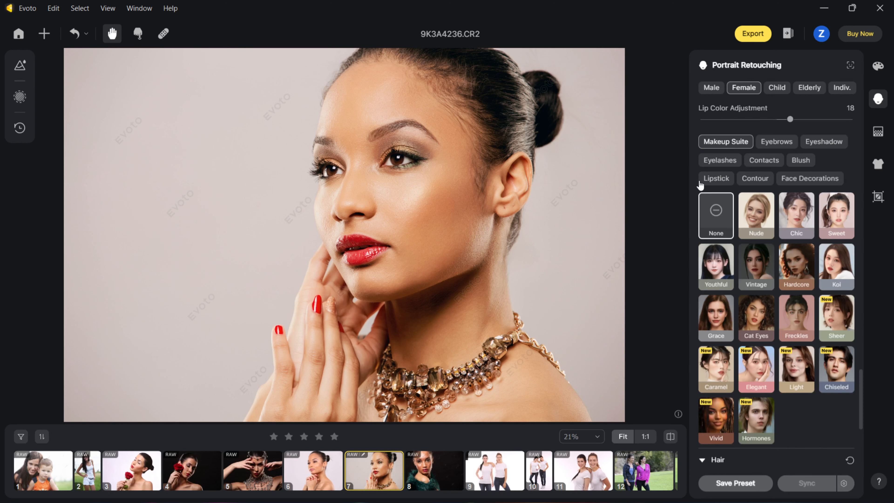
# - Try lipstick shades 03, 01 and 05 on the lips, and reduce the lipstick amount to 0
pyautogui.click(716, 179)
pyautogui.click(833, 217)
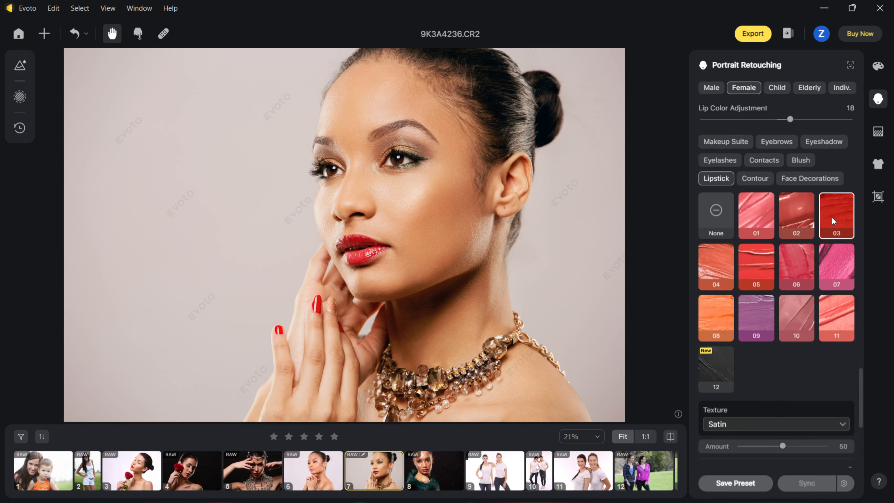
pyautogui.click(787, 212)
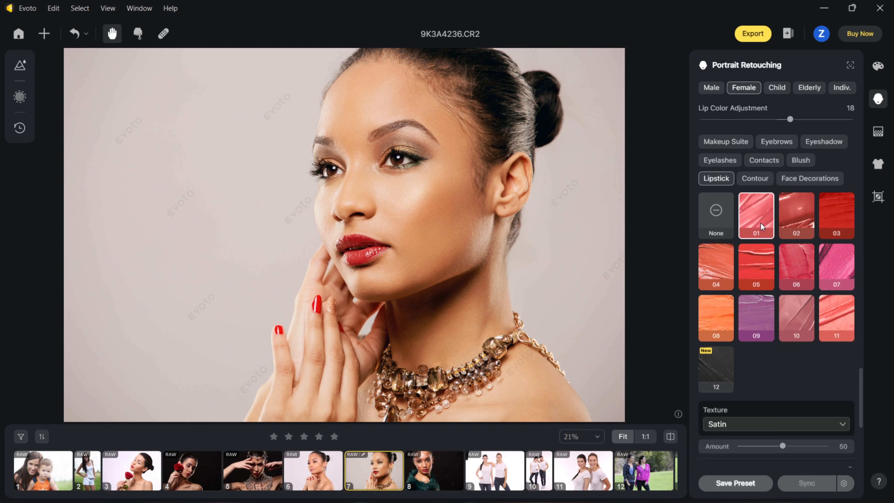
pyautogui.click(761, 262)
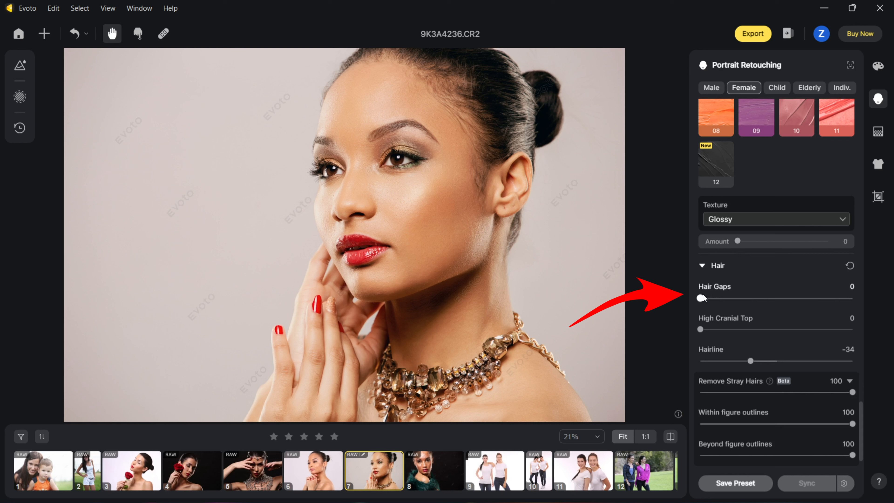
# - Try Hair Gaps at 100 and 40, and settle on a value of 61
pyautogui.moveTo(700, 298); pyautogui.dragTo(873, 296)
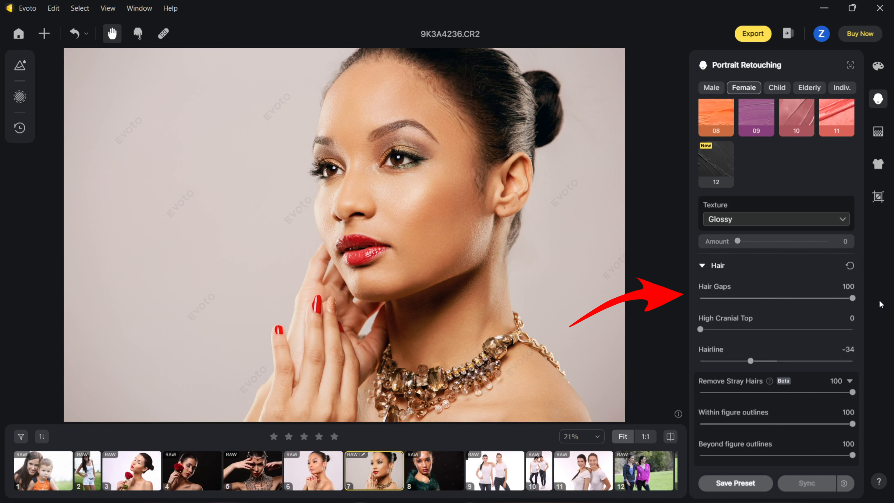
pyautogui.moveTo(854, 300); pyautogui.dragTo(761, 298)
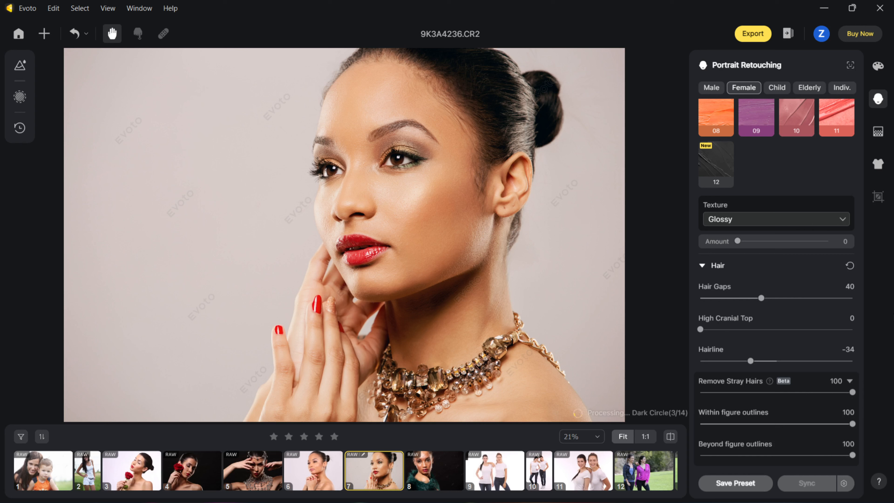
pyautogui.moveTo(761, 298); pyautogui.dragTo(794, 299)
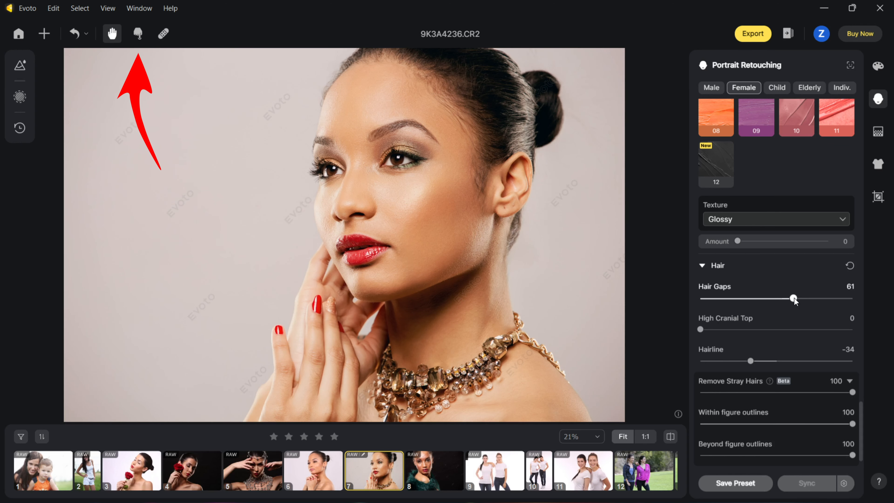
# - Use Liquify's Forward Warp Tool at size 25 to reshape the hair outline at the nape below the ear, and apply it
pyautogui.click(137, 35)
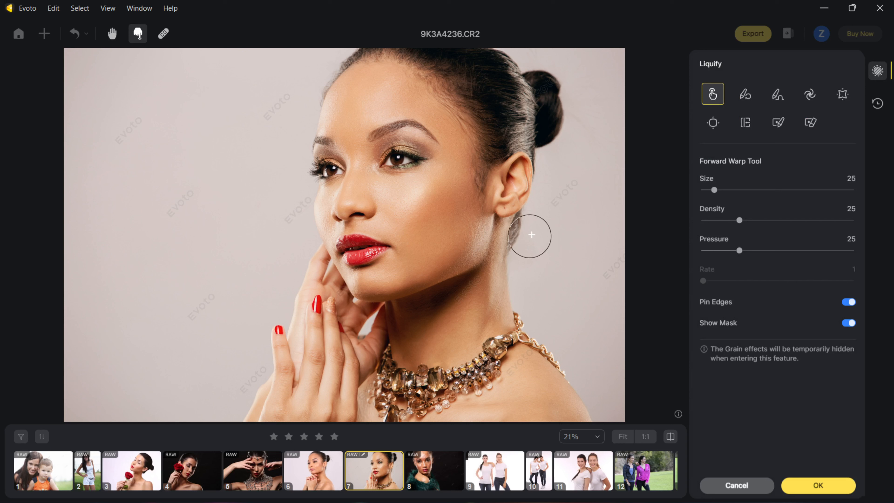
pyautogui.moveTo(521, 233); pyautogui.dragTo(527, 224)
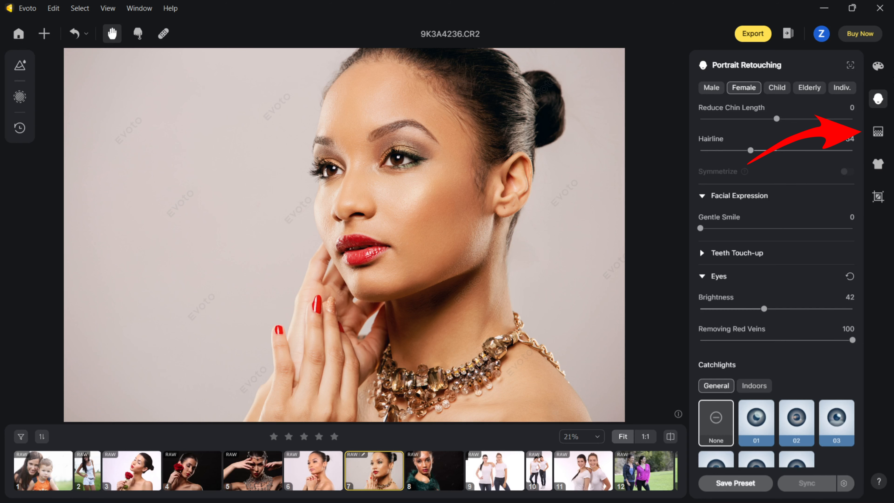
# - Replace the portrait's background with the Headshot Backdrop Changer, trying Gray01 and selecting Gray02
pyautogui.click(877, 133)
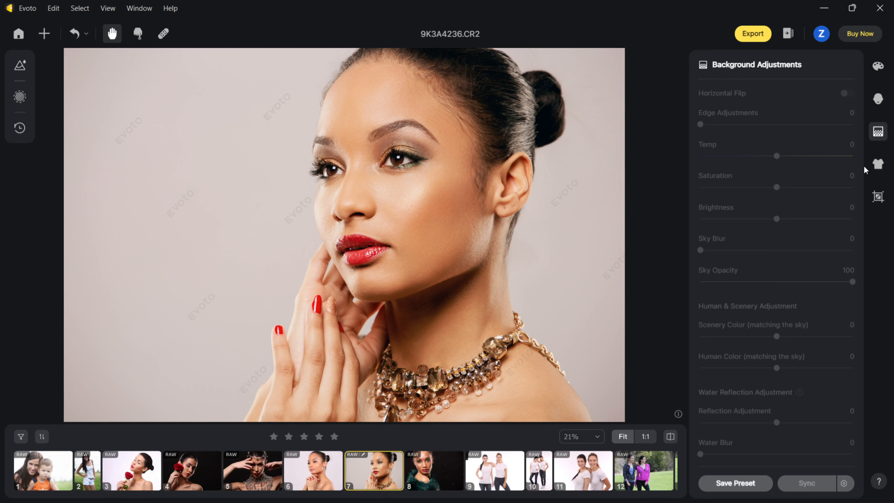
pyautogui.click(836, 319)
pyautogui.click(720, 327)
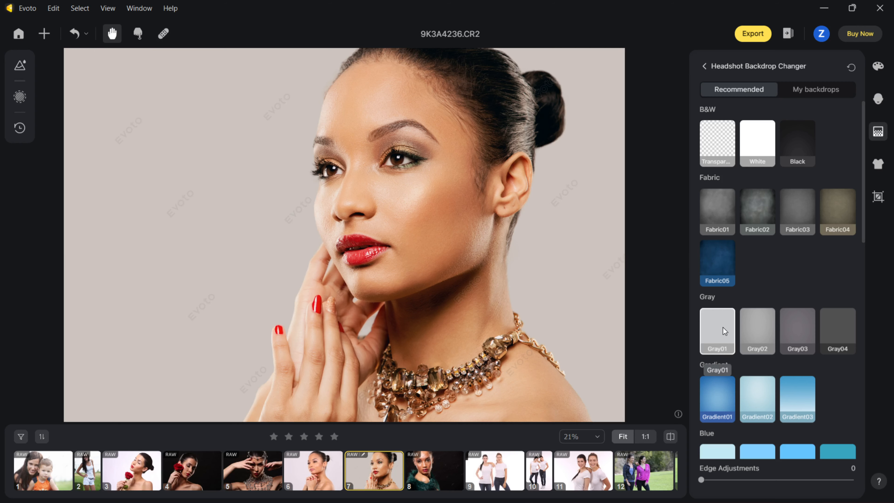
pyautogui.click(757, 329)
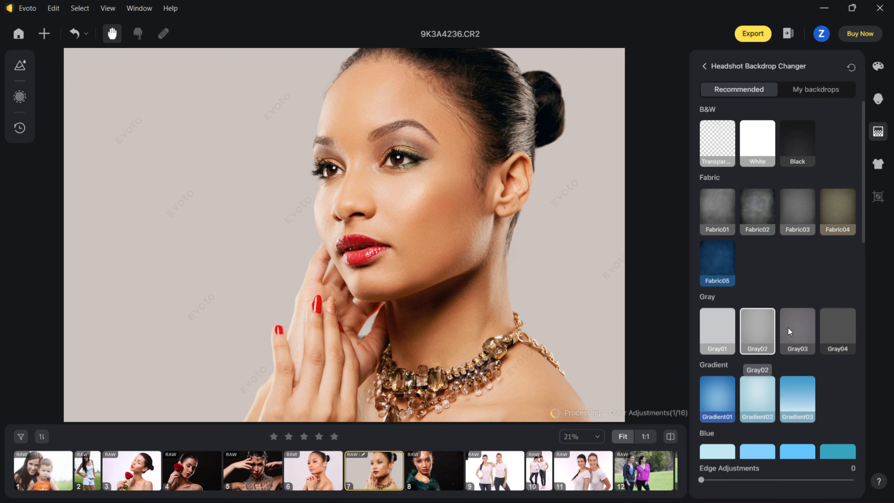
# - Try the Gray03 and Gray04 backdrops behind the portrait, and return to Gray02
pyautogui.click(793, 328)
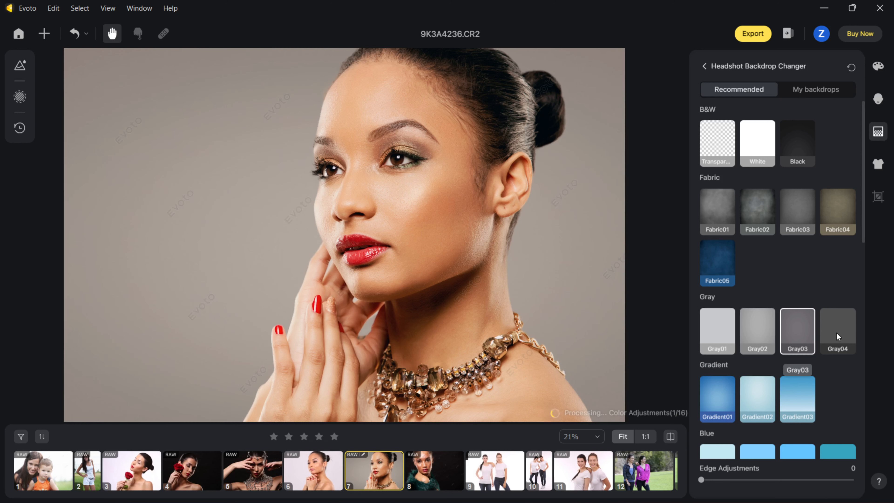
pyautogui.click(837, 333)
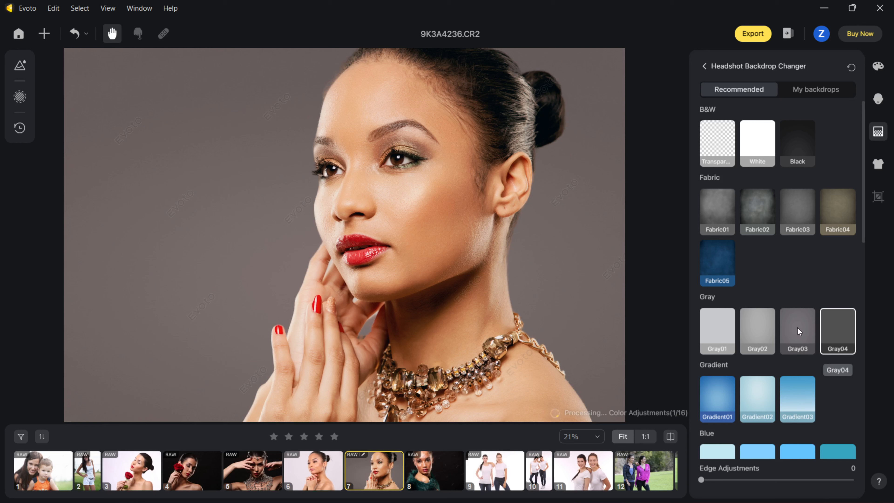
pyautogui.click(764, 327)
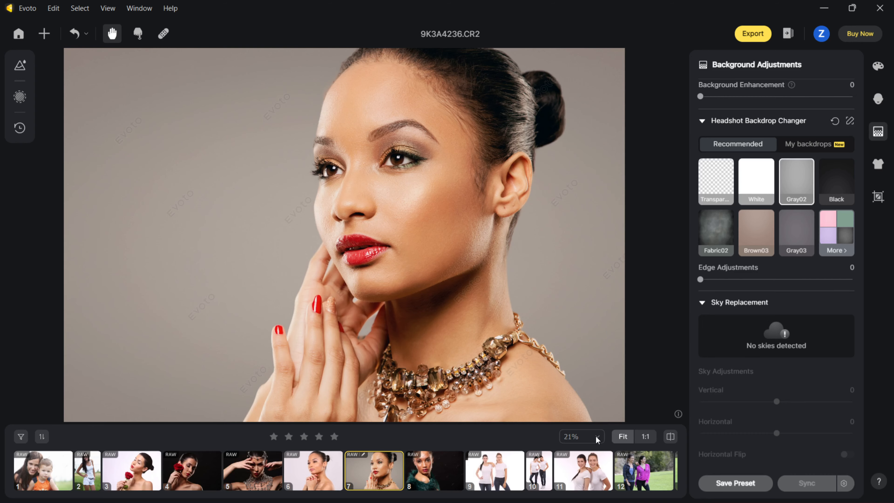
# - Inspect the retouched portrait at 100% zoom, examining the hair edges, facial skin, lips and hands against the new backdrop
pyautogui.click(595, 435)
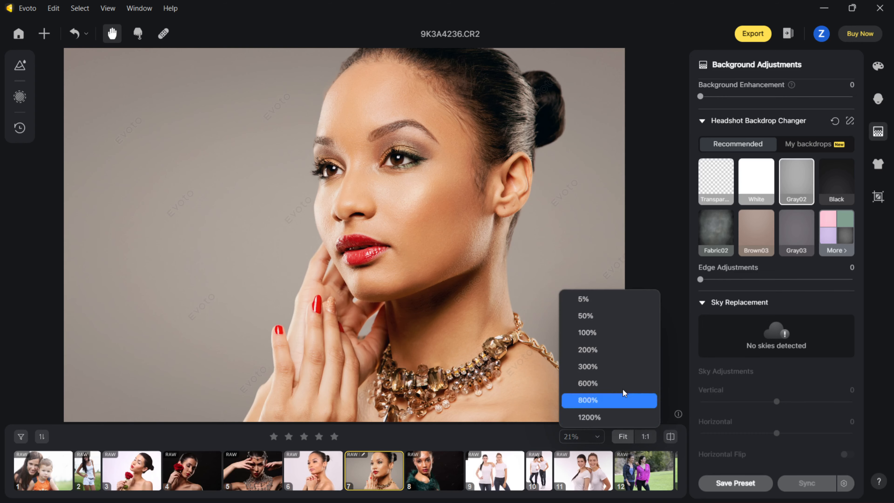
pyautogui.click(583, 333)
pyautogui.moveTo(516, 154); pyautogui.dragTo(483, 320)
pyautogui.moveTo(467, 127); pyautogui.dragTo(367, 422)
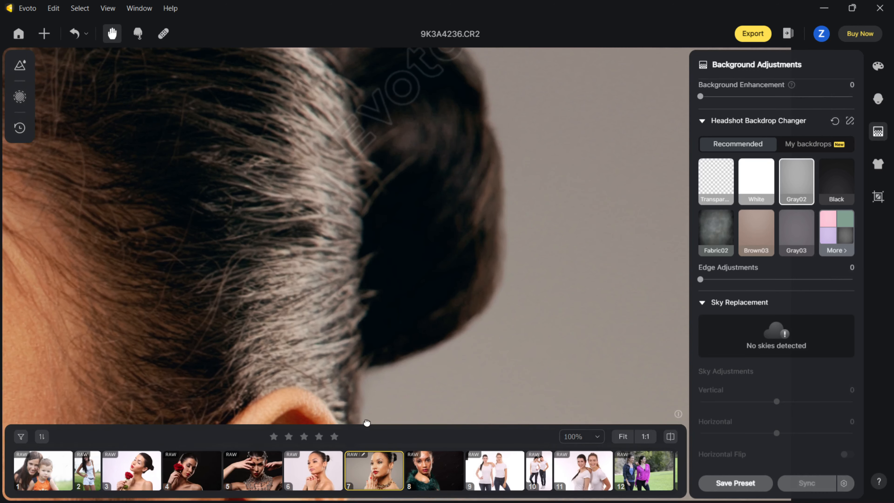
pyautogui.moveTo(444, 194); pyautogui.dragTo(682, 108)
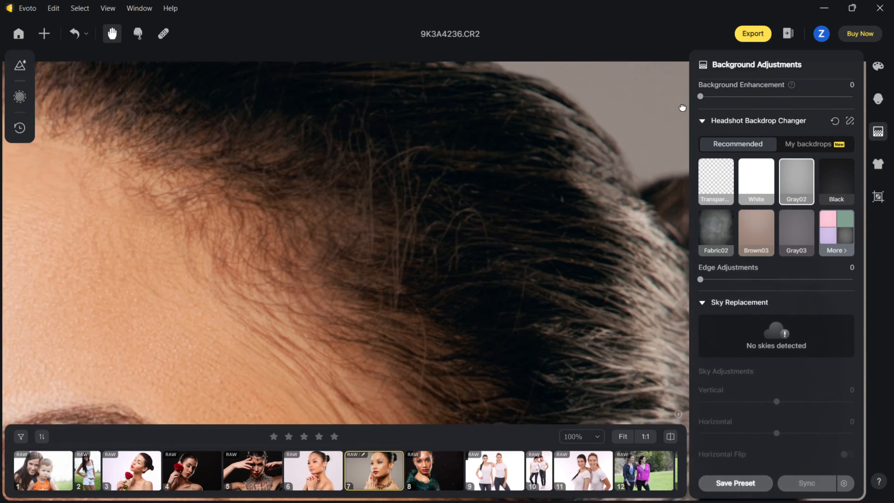
pyautogui.moveTo(405, 215); pyautogui.dragTo(806, 167)
pyautogui.moveTo(450, 212); pyautogui.dragTo(558, 186)
pyautogui.moveTo(424, 210); pyautogui.dragTo(608, 192)
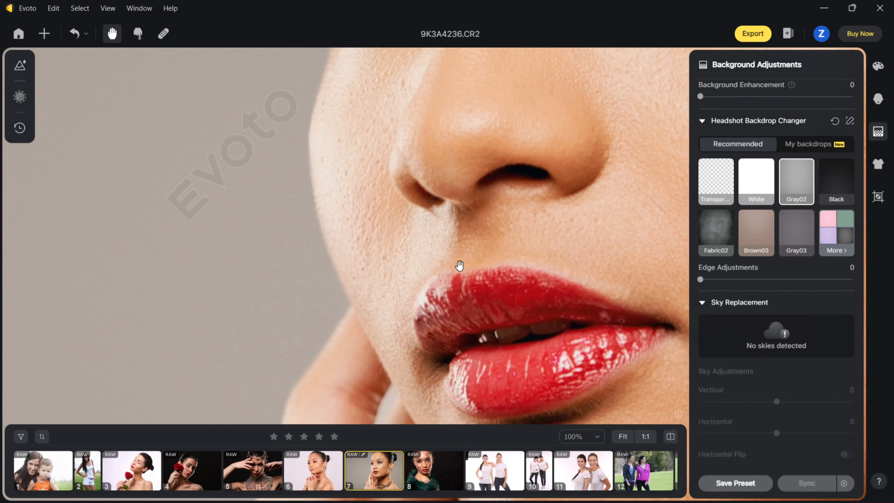
pyautogui.moveTo(503, 139); pyautogui.dragTo(503, 119)
pyautogui.moveTo(464, 355); pyautogui.dragTo(539, 113)
pyautogui.moveTo(532, 303); pyautogui.dragTo(275, 244)
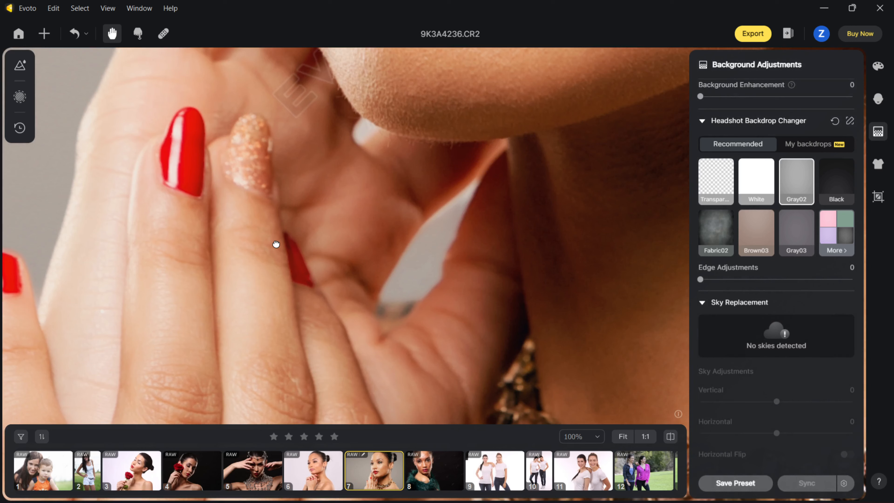
pyautogui.click(622, 437)
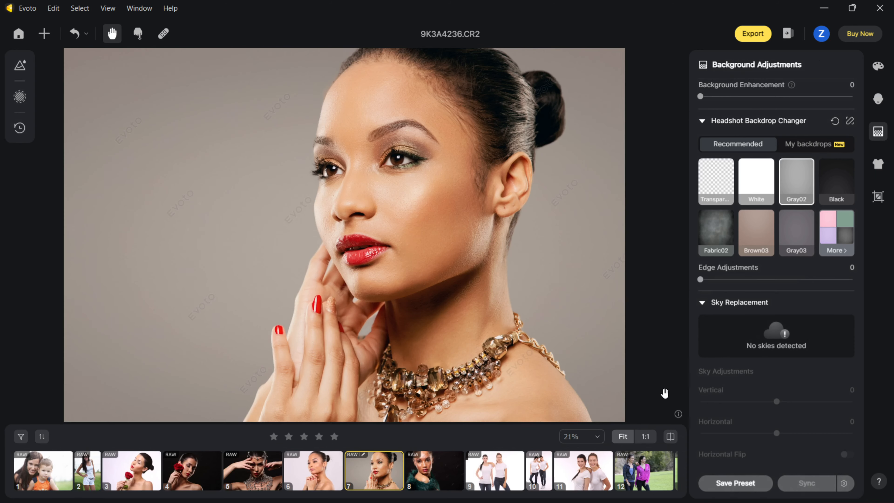
# - Export the edited portrait with Quick Export, using the edited images option
pyautogui.click(753, 34)
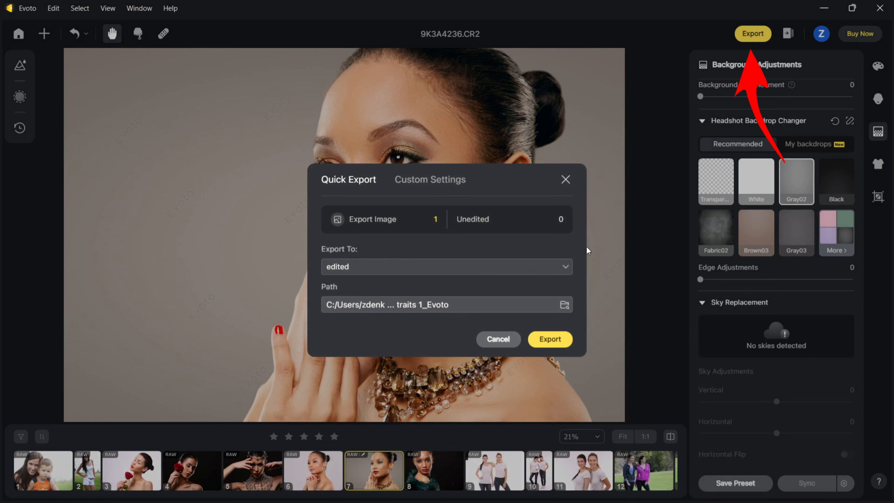
pyautogui.click(549, 338)
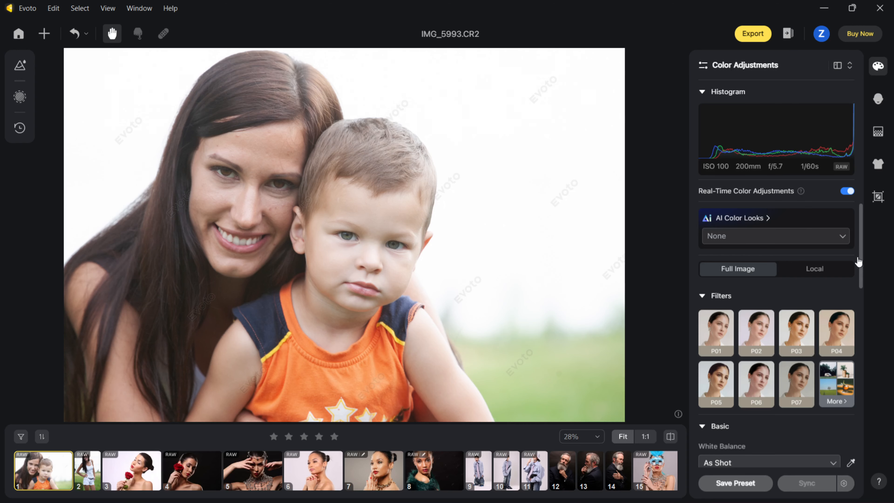
# - Apply the Vivid Light AI Color Look to the mother-and-child photo IMG_5993.CR2 and slightly fine-tune its basic color adjustments
pyautogui.click(839, 238)
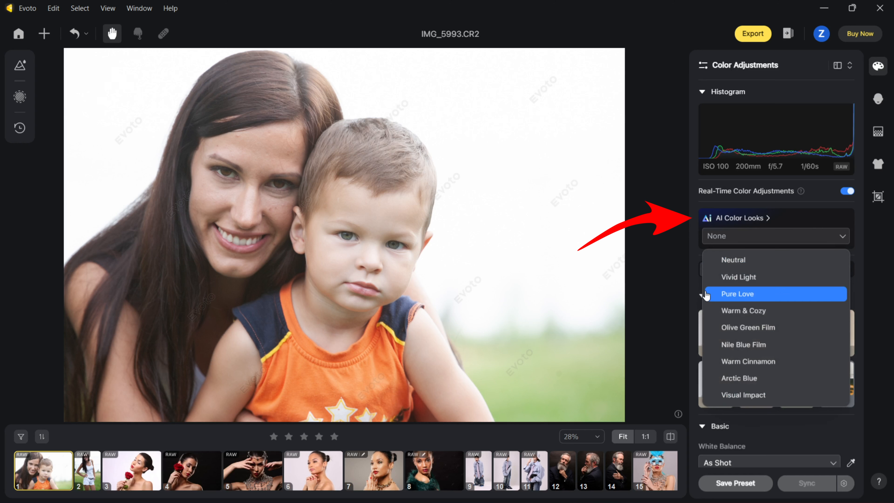
pyautogui.click(726, 278)
pyautogui.scroll(-5, 724, 279)
pyautogui.moveTo(781, 287)
pyautogui.mouseDown()
pyautogui.moveTo(774, 285)
pyautogui.moveTo(782, 287)
pyautogui.mouseUp()
pyautogui.moveTo(775, 321); pyautogui.dragTo(778, 322)
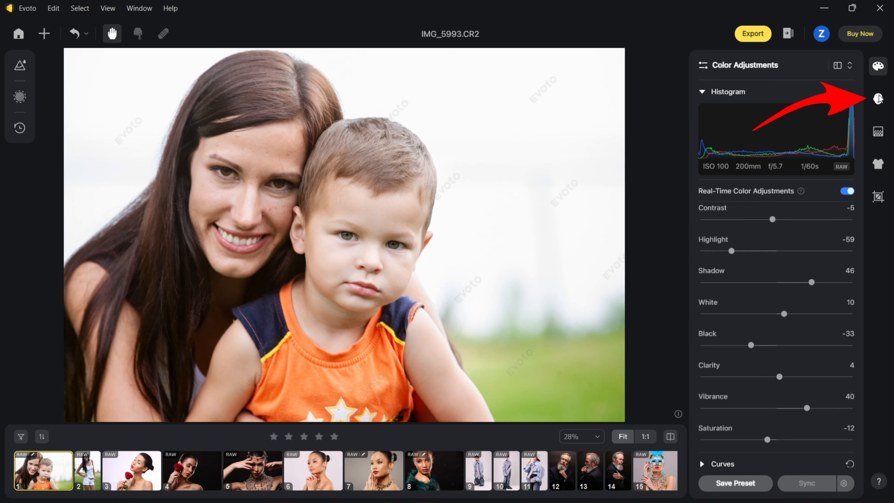
# - Retouch the woman's face with the Female settings, using Freckle & Acne 100, Eye Wrinkle 100 and Dark Circle 81
pyautogui.click(878, 99)
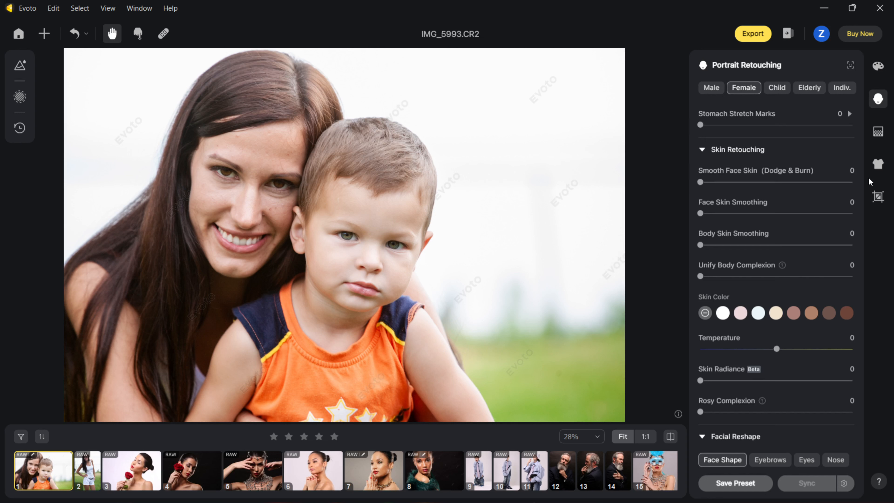
pyautogui.scroll(10, 862, 184)
pyautogui.moveTo(701, 144); pyautogui.dragTo(854, 146)
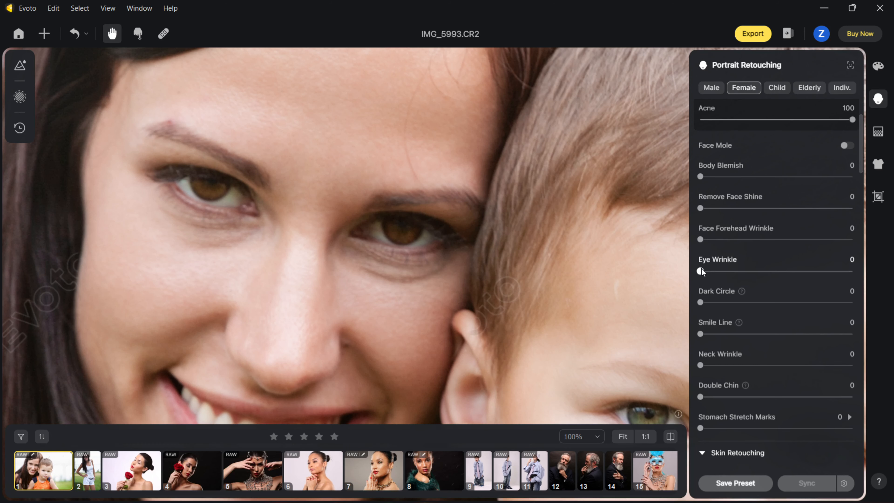
pyautogui.moveTo(700, 271); pyautogui.dragTo(855, 271)
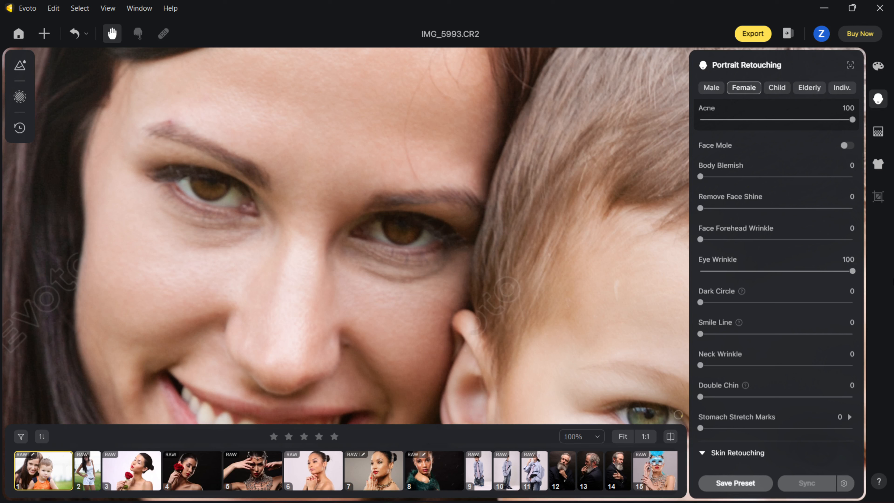
pyautogui.moveTo(700, 302); pyautogui.dragTo(854, 302)
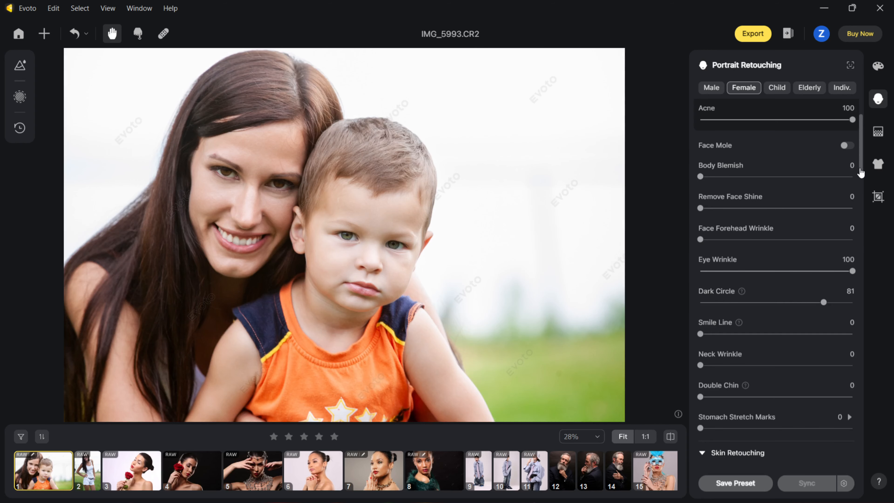
# - Set the woman's Face Skin Smoothing to 12 and Body Skin Smoothing to 3
pyautogui.moveTo(859, 171); pyautogui.dragTo(866, 208)
pyautogui.moveTo(700, 262); pyautogui.dragTo(718, 262)
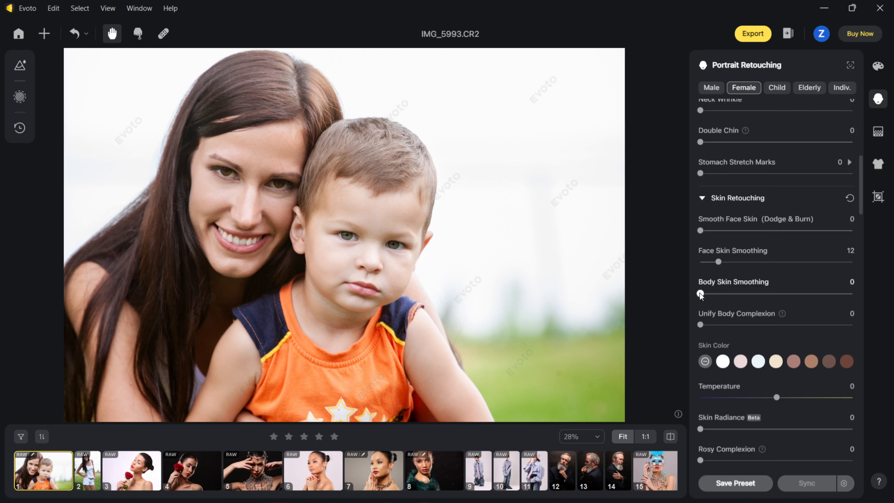
pyautogui.moveTo(700, 294); pyautogui.dragTo(704, 293)
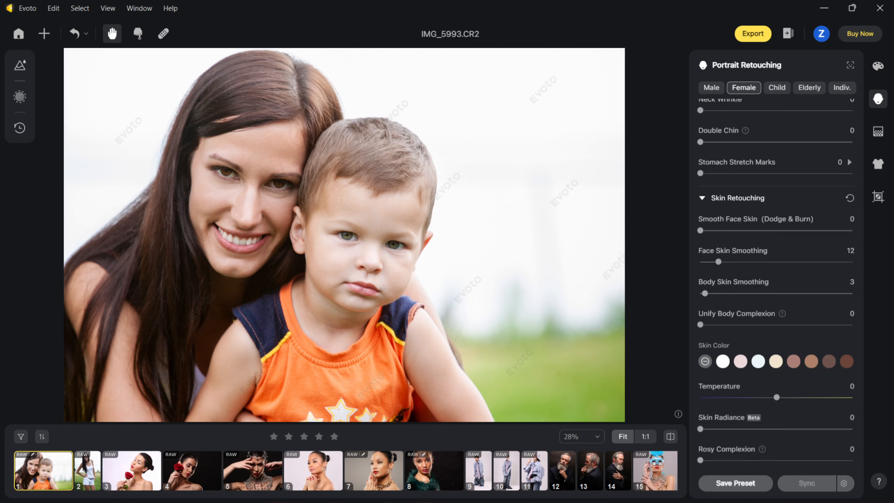
# - Try the woman's eye Brightness at 100, reduce it, and raise Removing Red Veins to the maximum
pyautogui.scroll(-5, 860, 247)
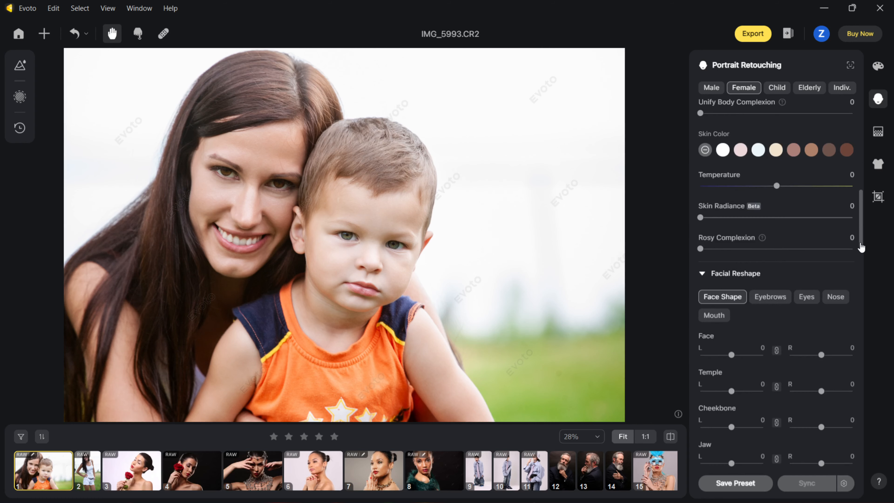
pyautogui.scroll(-8, 861, 247)
pyautogui.moveTo(700, 345); pyautogui.dragTo(869, 346)
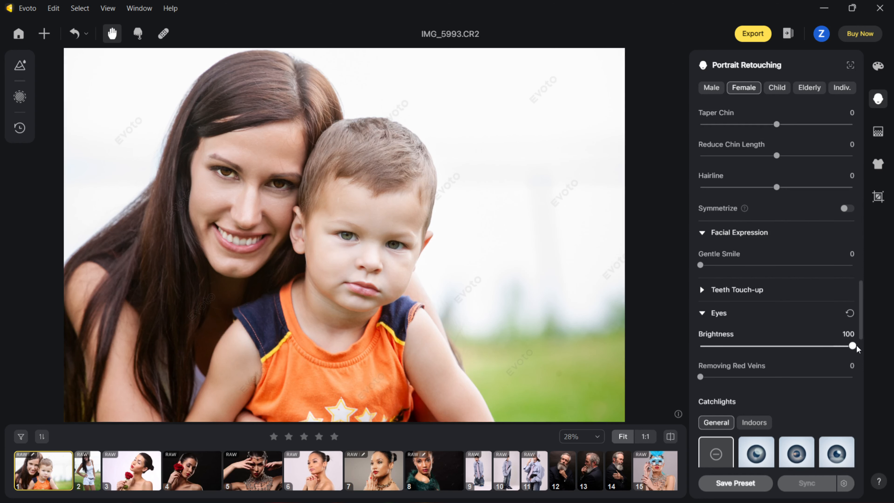
pyautogui.moveTo(855, 345); pyautogui.dragTo(797, 346)
pyautogui.moveTo(700, 377); pyautogui.dragTo(887, 375)
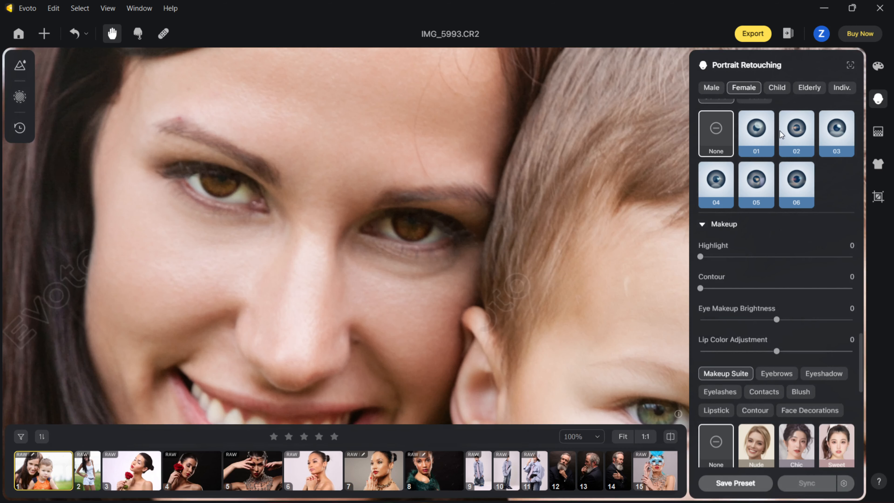
# - Try catchlights 01 to 05 on the woman's eyes, select catchlight 06 and reduce its amount
pyautogui.click(758, 132)
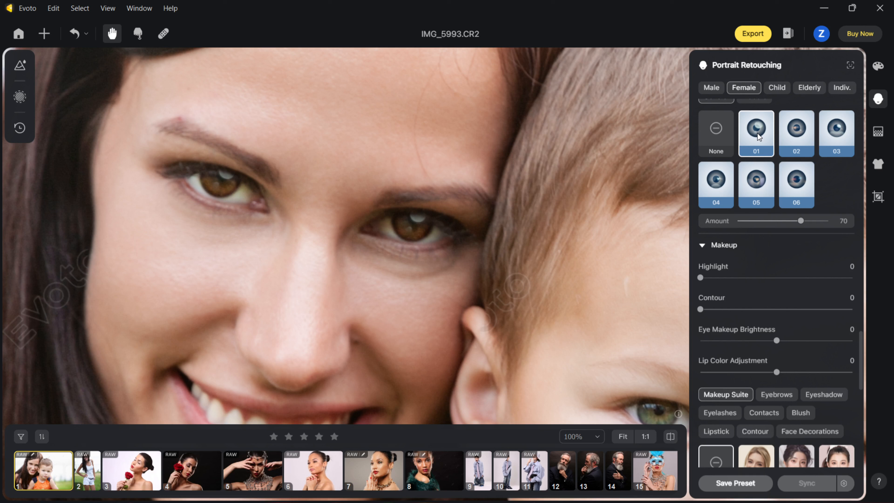
pyautogui.click(804, 133)
pyautogui.click(828, 138)
pyautogui.click(706, 163)
pyautogui.click(762, 183)
pyautogui.click(798, 185)
pyautogui.hotkey('ctrl', '0')
pyautogui.moveTo(800, 221); pyautogui.dragTo(778, 221)
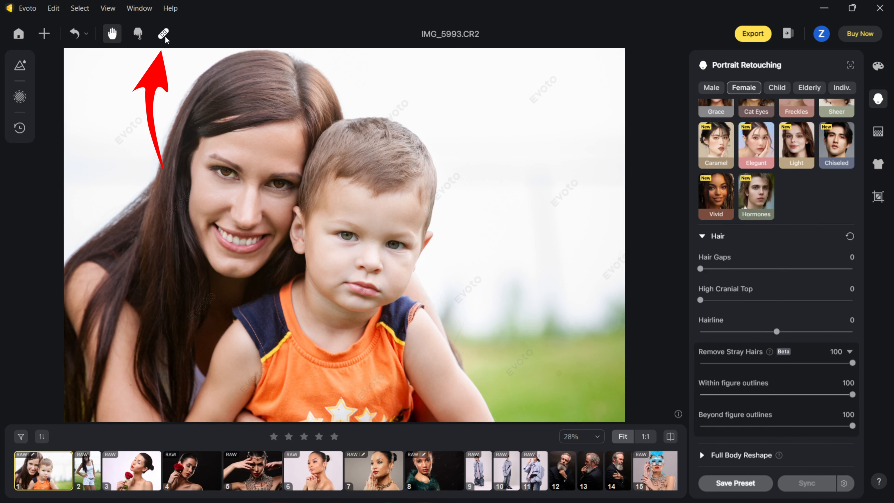
# - Heal the exposed scalp gap in the woman's hair above the forehead with the Spot Healing Brush at size 12 and hardness 27, and apply it
pyautogui.click(164, 35)
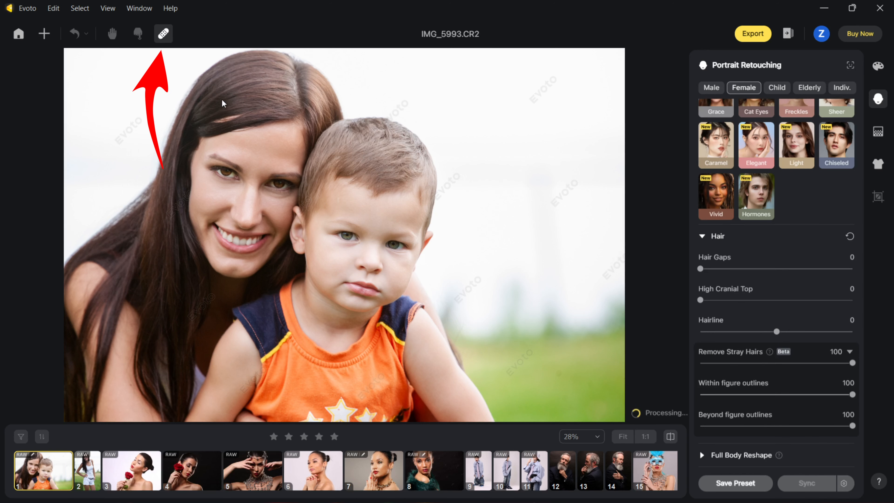
pyautogui.click(598, 437)
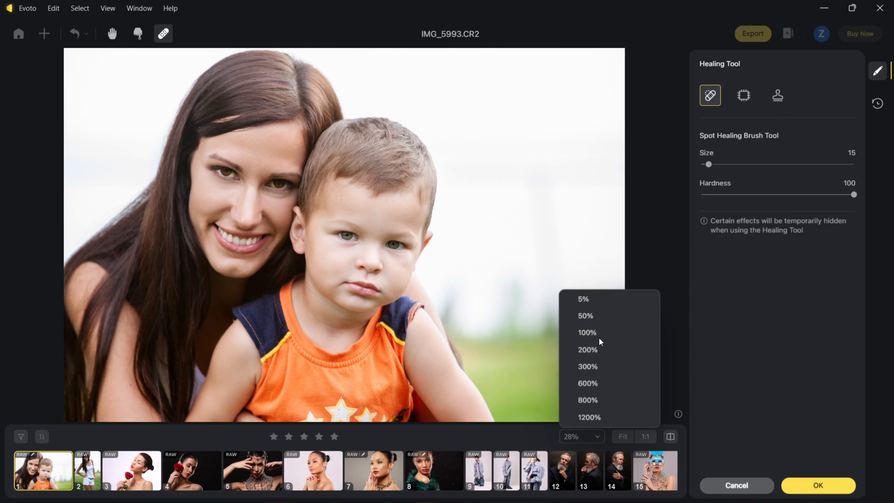
pyautogui.click(578, 332)
pyautogui.press('space')
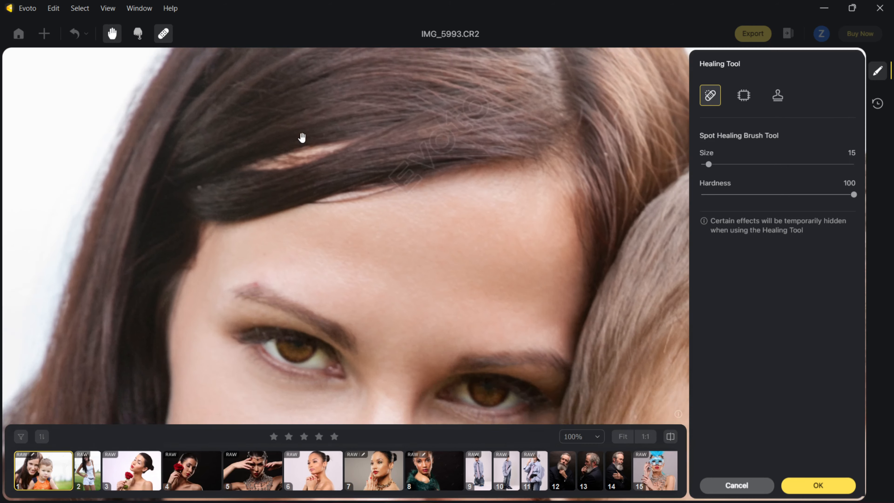
pyautogui.moveTo(301, 135)
pyautogui.mouseDown()
pyautogui.moveTo(286, 229)
pyautogui.moveTo(267, 251)
pyautogui.mouseUp()
pyautogui.moveTo(297, 252); pyautogui.dragTo(190, 274)
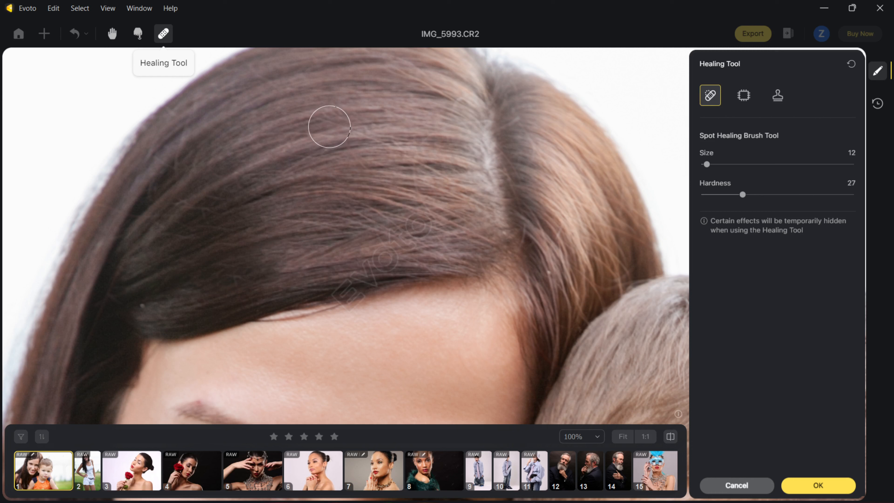
pyautogui.click(818, 485)
pyautogui.hotkey('ctrl', '0')
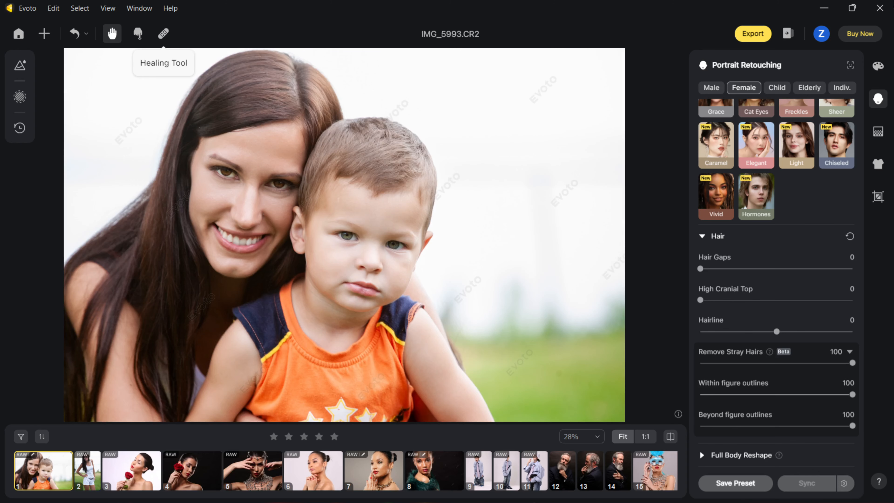
# - For the Child category, set Unify Body Complexion to 56 and try the pale pink skin color before selecting the pale blue one
pyautogui.click(776, 87)
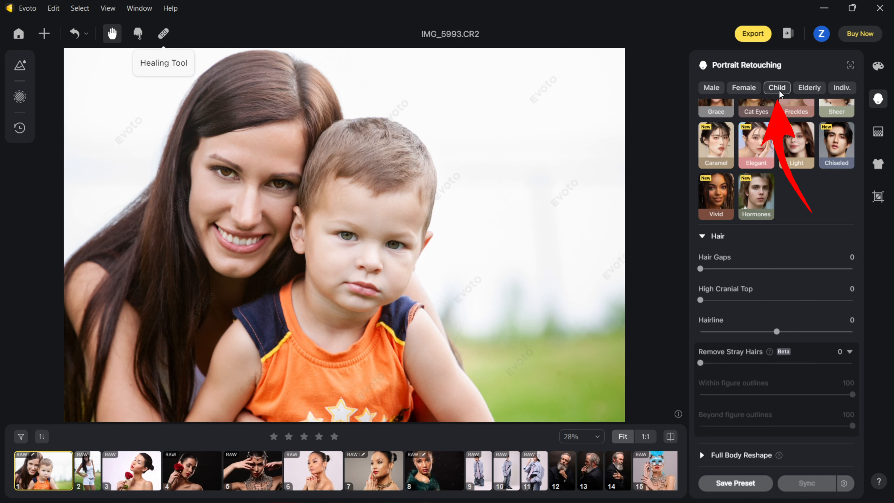
pyautogui.moveTo(861, 433)
pyautogui.mouseDown()
pyautogui.moveTo(866, 218)
pyautogui.moveTo(890, 84)
pyautogui.mouseUp()
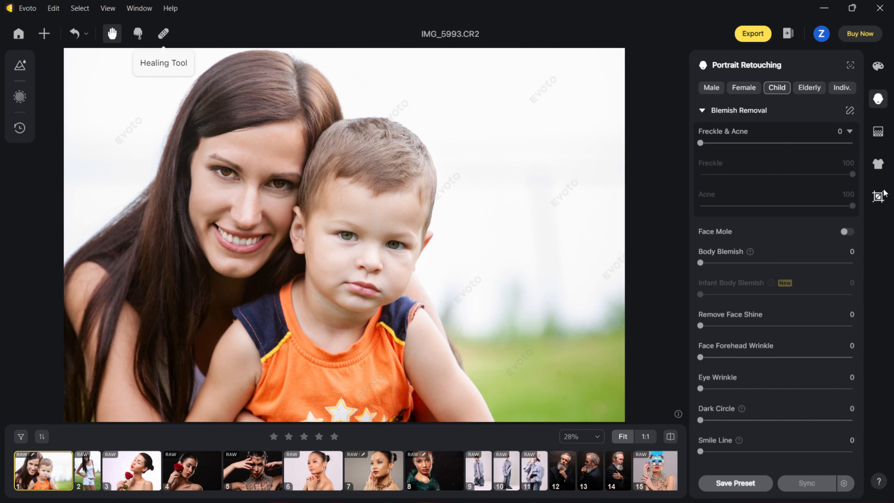
pyautogui.moveTo(857, 139); pyautogui.dragTo(866, 225)
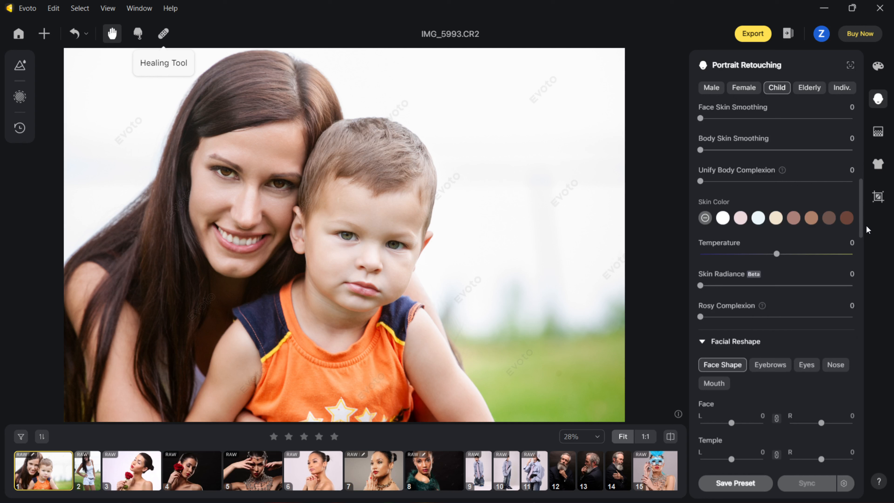
pyautogui.moveTo(702, 183); pyautogui.dragTo(723, 184)
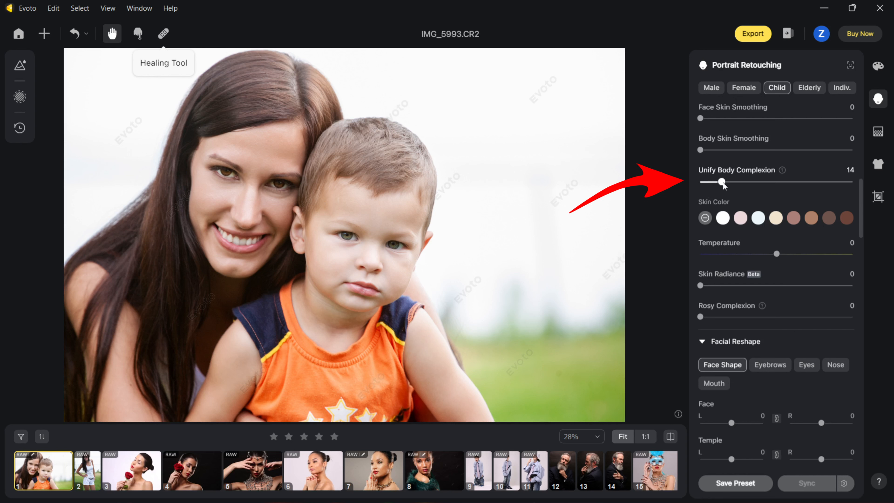
pyautogui.moveTo(722, 183); pyautogui.dragTo(792, 184)
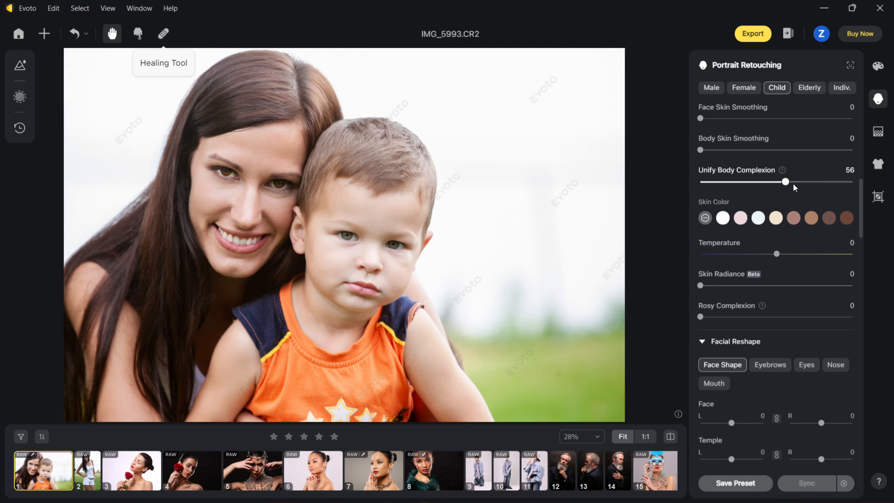
pyautogui.click(742, 218)
pyautogui.click(761, 220)
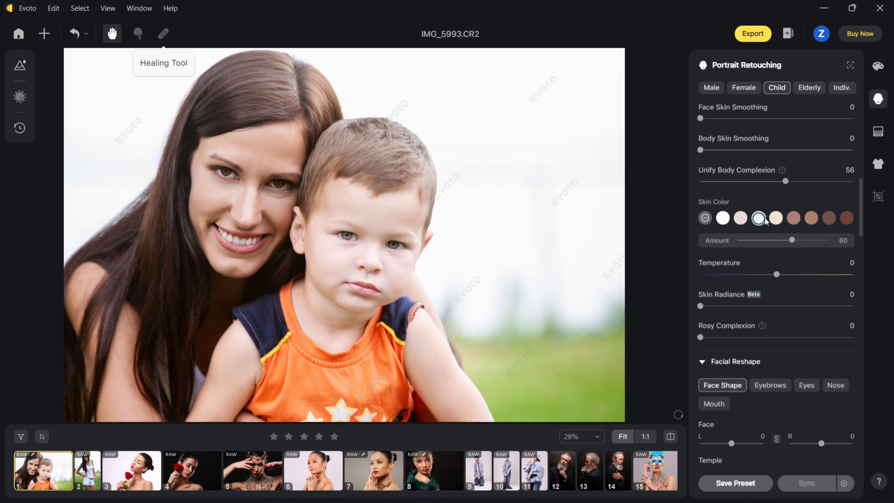
# - Try the cream skin color for the child, select the reddish-brown one beside it and adjust its amount
pyautogui.click(778, 220)
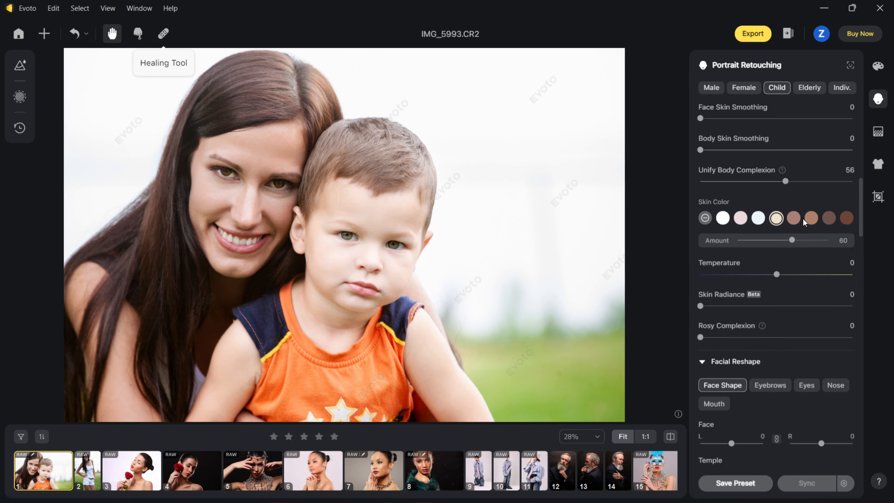
pyautogui.click(796, 217)
pyautogui.moveTo(783, 240); pyautogui.dragTo(794, 240)
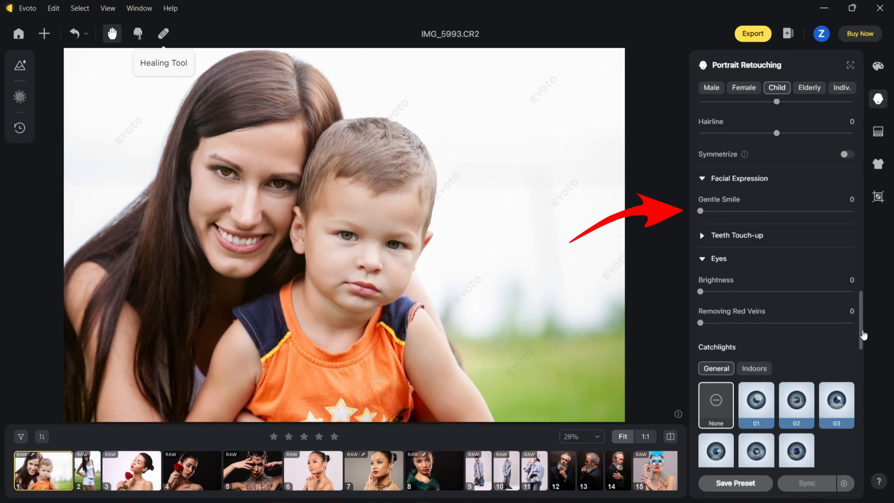
# - Set the child's Gentle Smile to 20 and eye Brightness to 63
pyautogui.moveTo(700, 212); pyautogui.dragTo(712, 213)
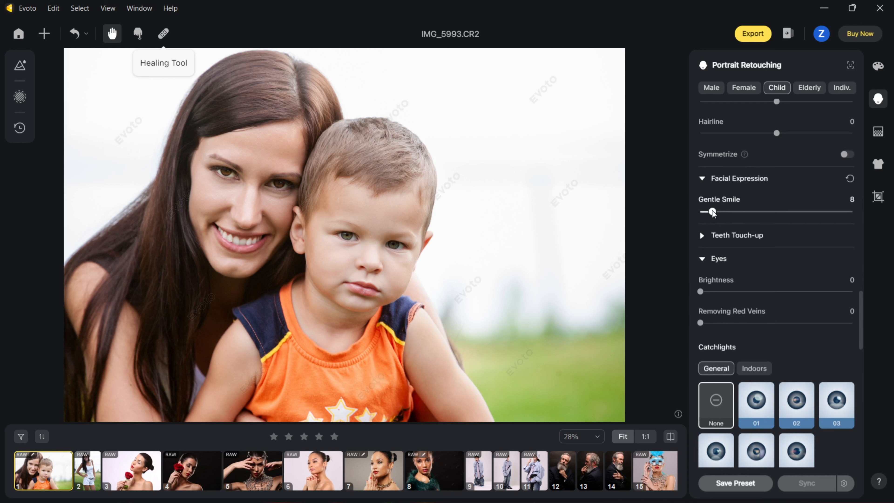
pyautogui.moveTo(712, 213); pyautogui.dragTo(744, 212)
pyautogui.moveTo(744, 213); pyautogui.dragTo(725, 213)
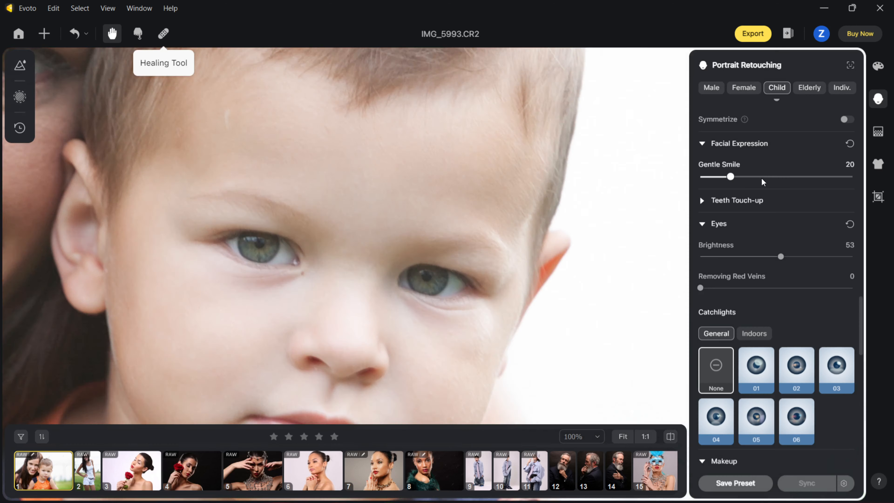
pyautogui.moveTo(780, 257); pyautogui.dragTo(810, 257)
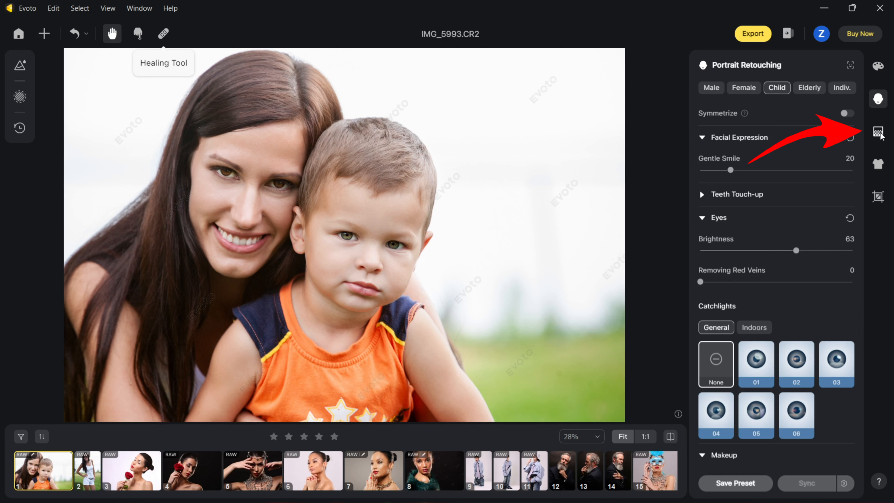
# - Replace the sky from the recommended backdrops, browsing sunset skies and trying Blue Skies 10 before applying Bright Blue Skies 11
pyautogui.click(878, 133)
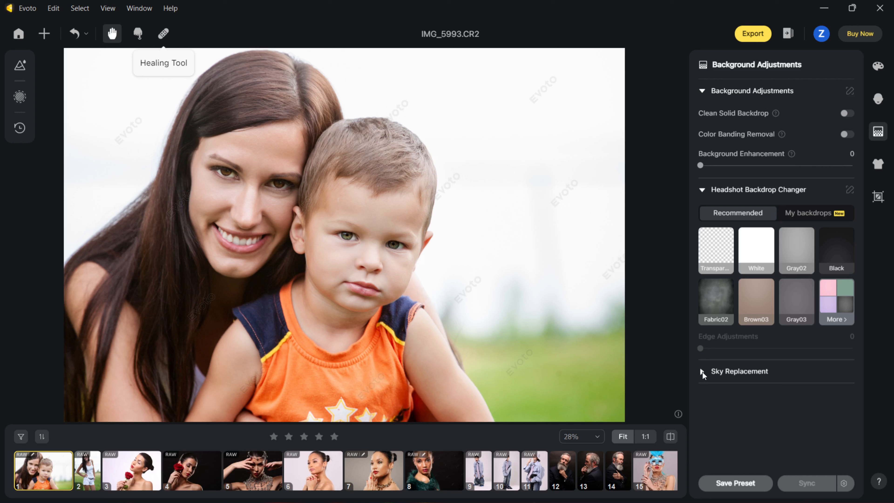
pyautogui.click(702, 372)
pyautogui.moveTo(862, 221); pyautogui.dragTo(869, 312)
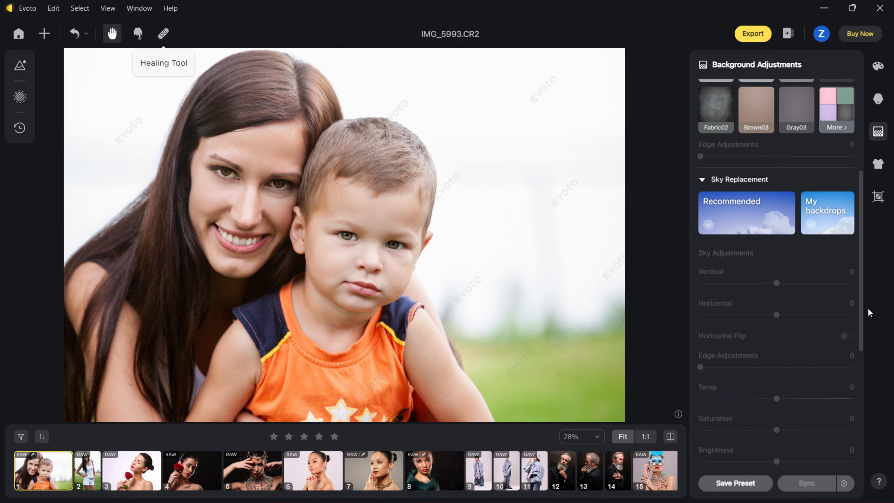
pyautogui.click(737, 206)
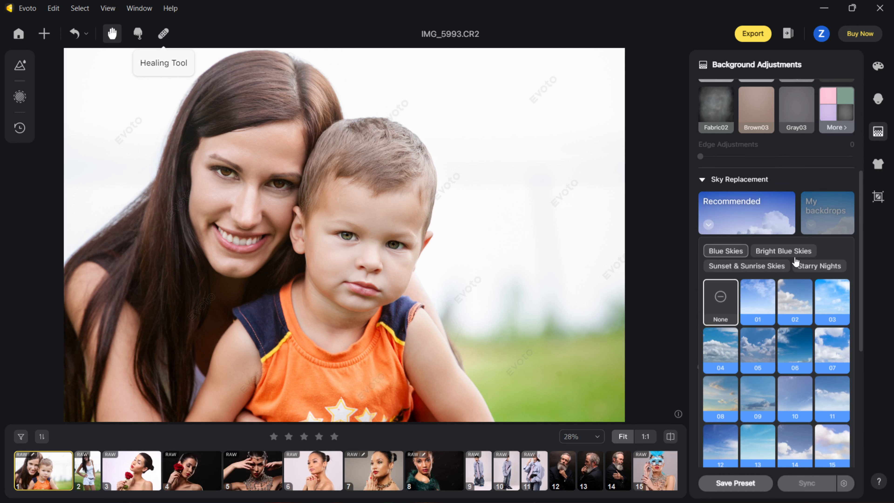
pyautogui.click(793, 251)
pyautogui.click(757, 267)
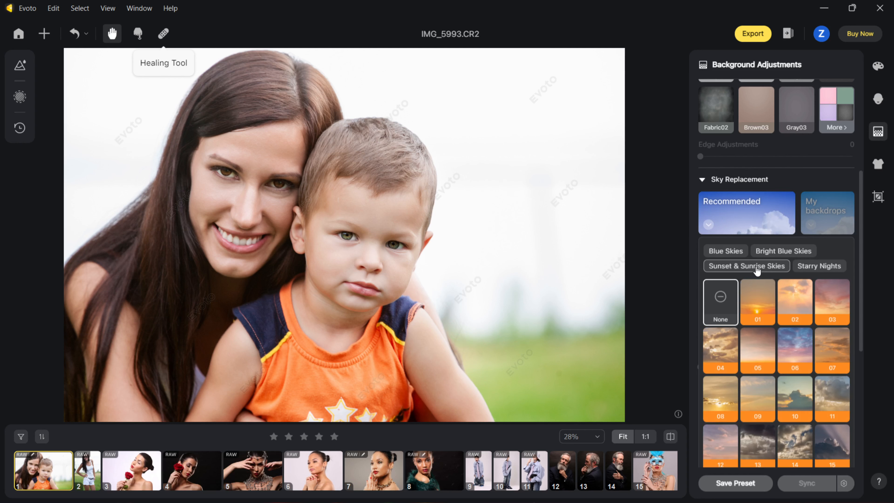
pyautogui.scroll(-2, 824, 361)
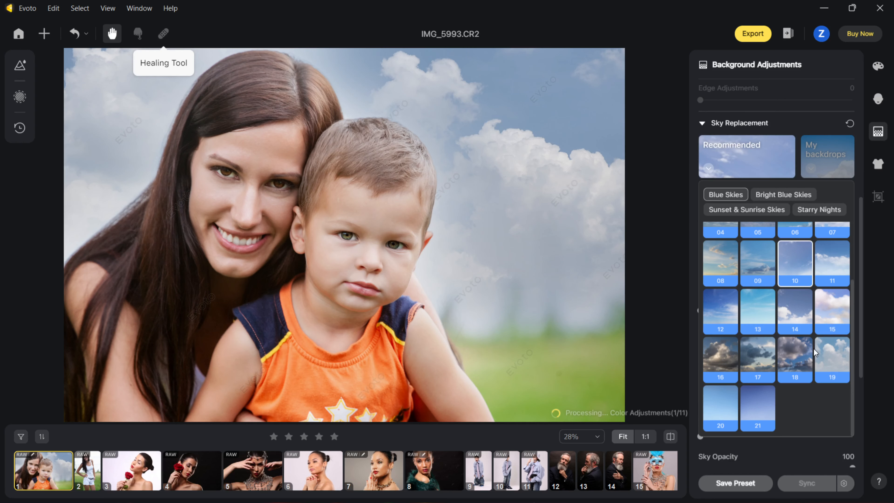
pyautogui.scroll(2, 814, 349)
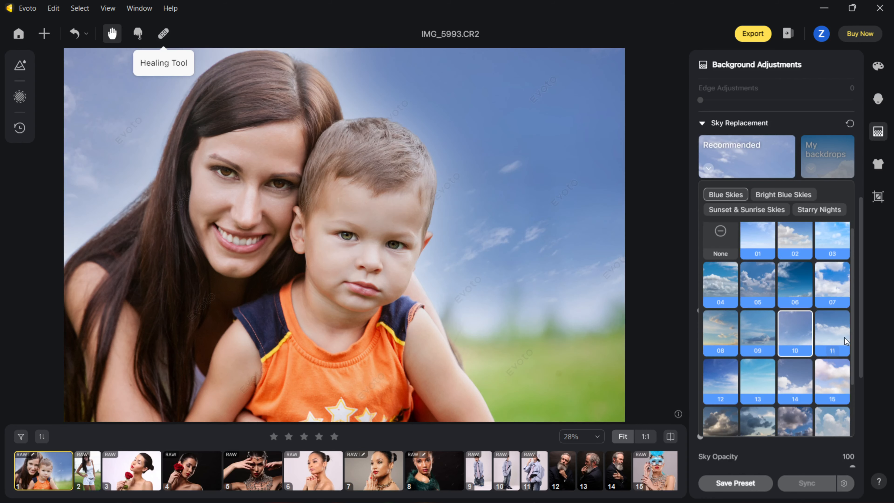
pyautogui.click(761, 235)
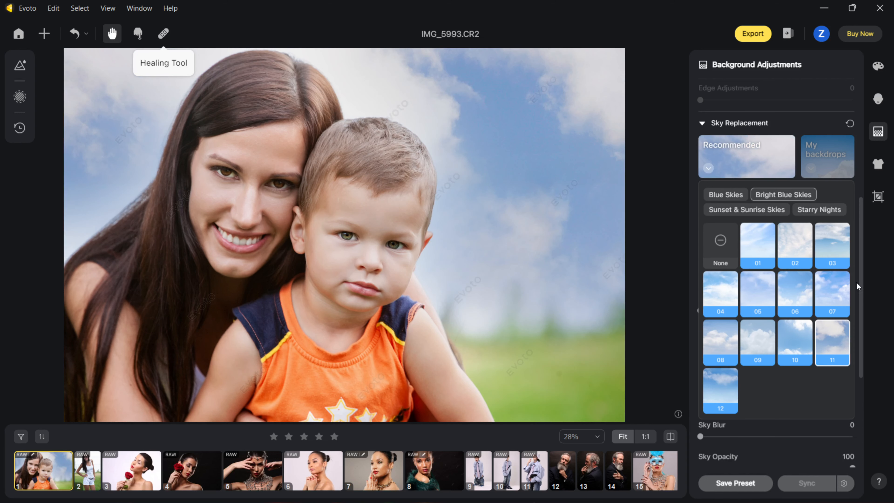
# - Set the replacement sky's Sky Blur to 42, Sky Opacity to 69, Brightness to -17, Saturation to 7 and Temp to -15
pyautogui.scroll(-2, 864, 318)
pyautogui.scroll(-2, 864, 324)
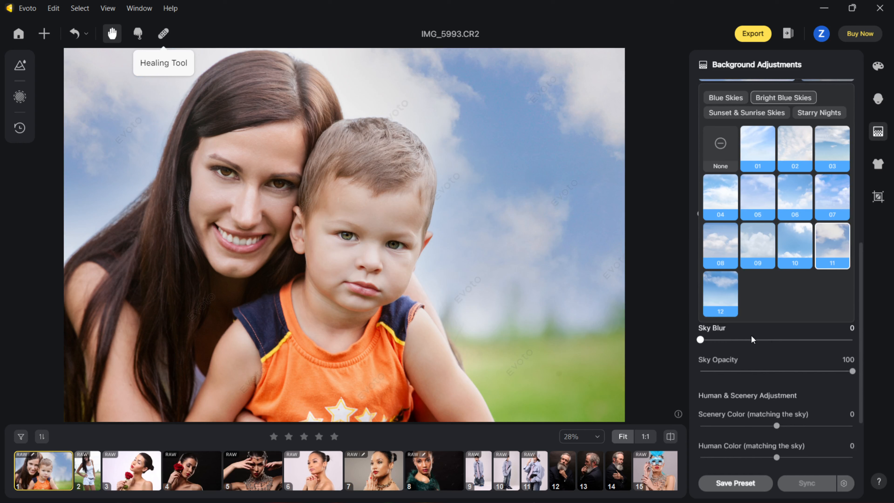
pyautogui.moveTo(707, 339); pyautogui.dragTo(771, 340)
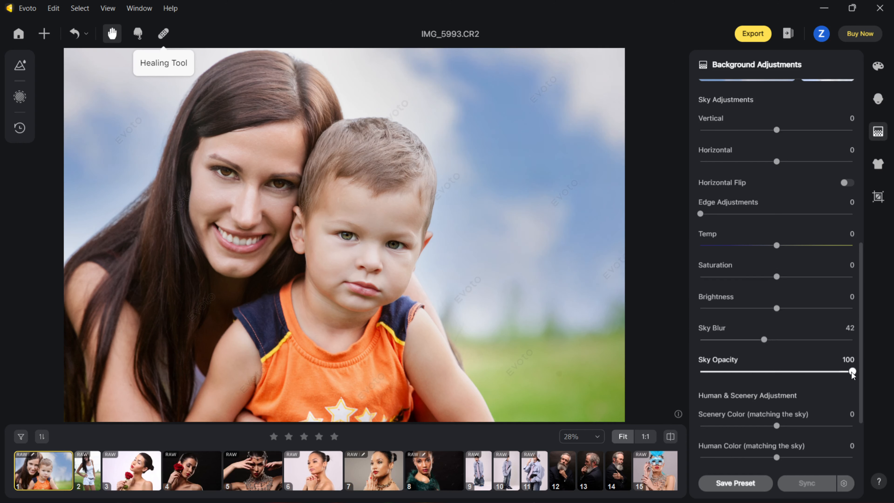
pyautogui.moveTo(851, 372); pyautogui.dragTo(805, 370)
pyautogui.moveTo(777, 310); pyautogui.dragTo(765, 310)
pyautogui.moveTo(777, 277); pyautogui.dragTo(781, 278)
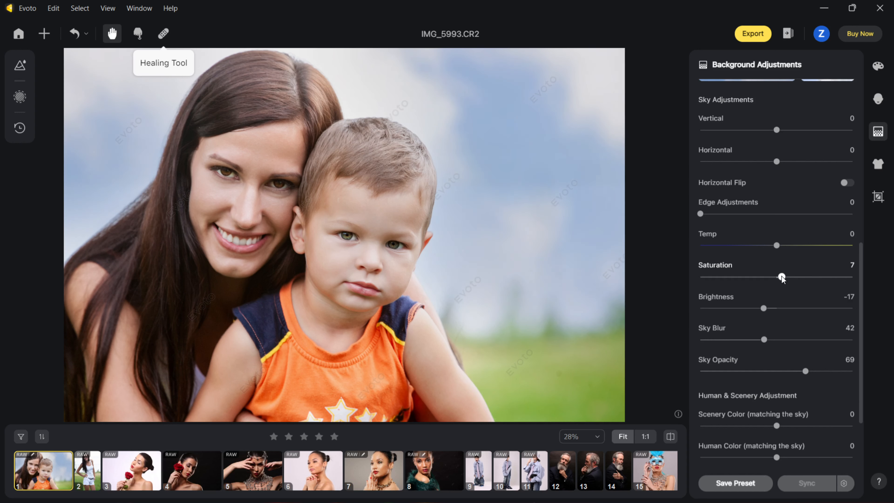
pyautogui.moveTo(776, 245); pyautogui.dragTo(764, 246)
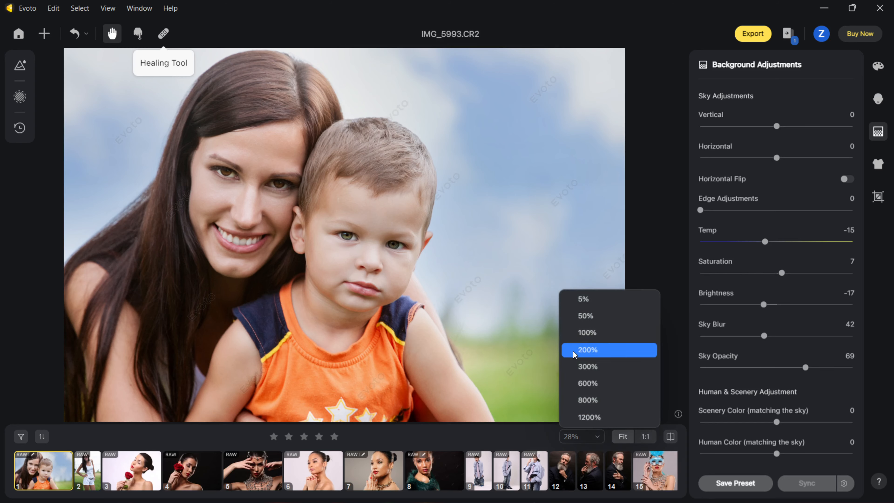
# - Inspect the child's orange shirt at 100% zoom and set De-wrinkle Clothing to 100
pyautogui.click(578, 333)
pyautogui.moveTo(307, 367); pyautogui.dragTo(387, 130)
pyautogui.moveTo(369, 317); pyautogui.dragTo(556, 45)
pyautogui.moveTo(524, 101); pyautogui.dragTo(539, 235)
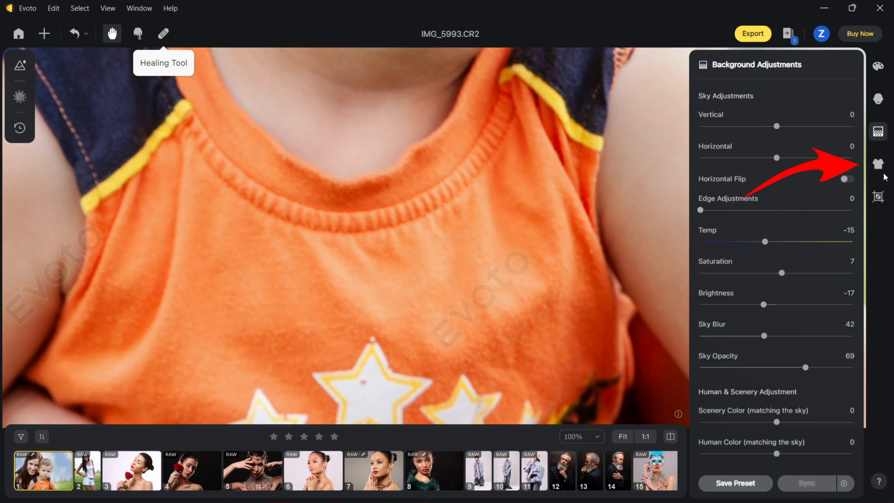
pyautogui.click(878, 165)
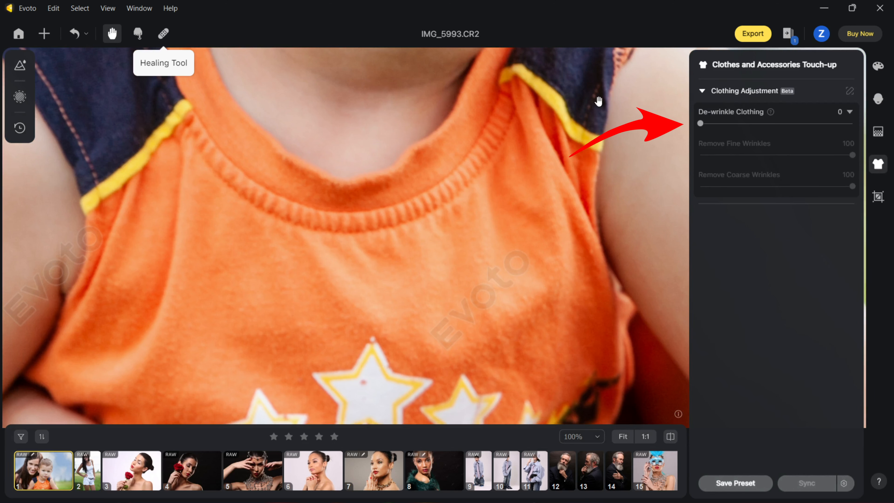
pyautogui.moveTo(701, 124); pyautogui.dragTo(852, 124)
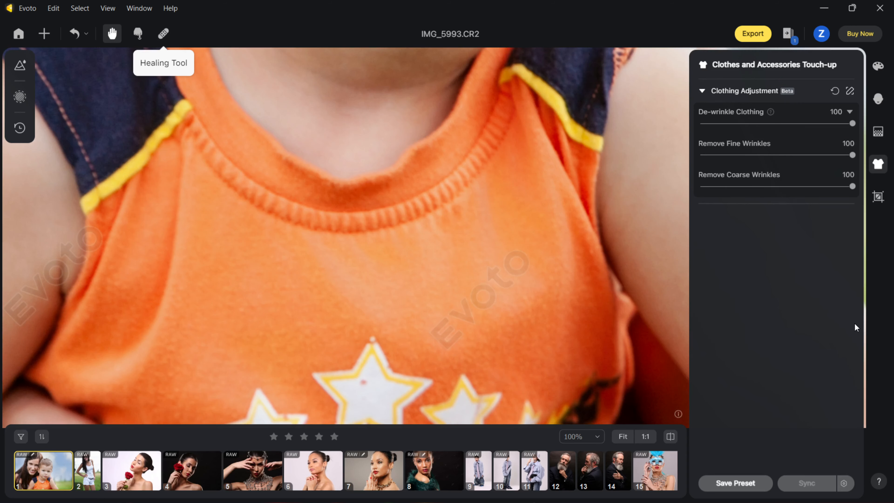
# - Fit the whole mother-and-child photo in view and compare it before and after retouching
pyautogui.hotkey('ctrl', '0')
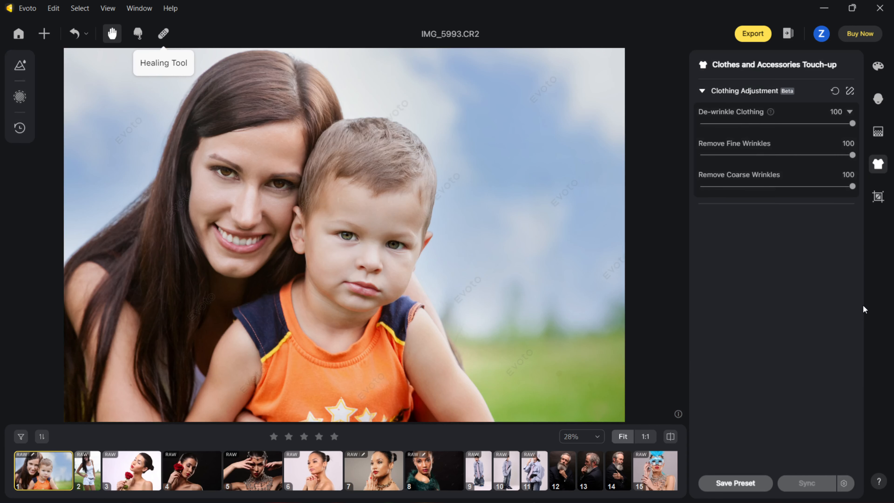
pyautogui.press('\\')
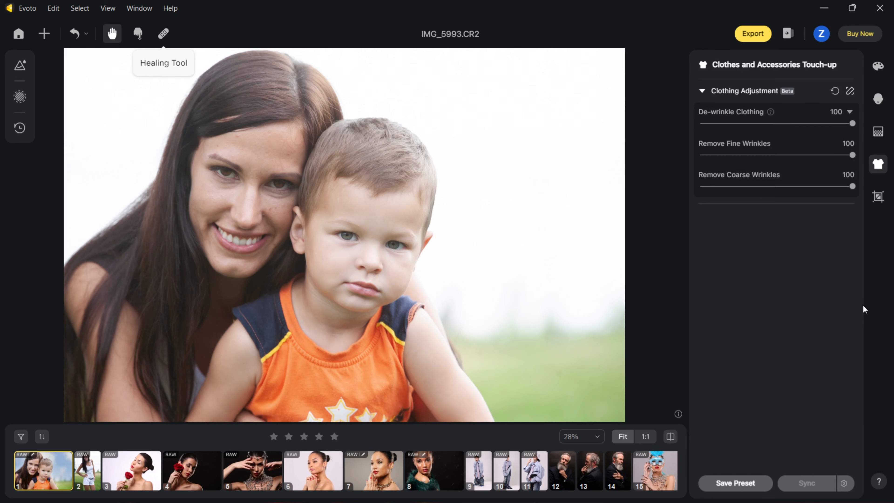
pyautogui.press('\\')
pyautogui.press('\\')
pyautogui.press('\\')
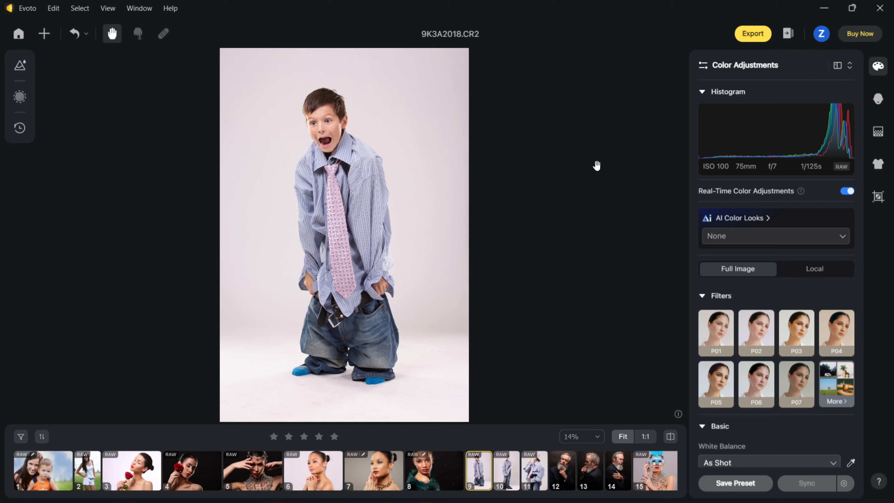
# - Review boy photos 10 and 11 in the filmstrip and return to photo 9, 9K3A2018.CR2
pyautogui.click(506, 471)
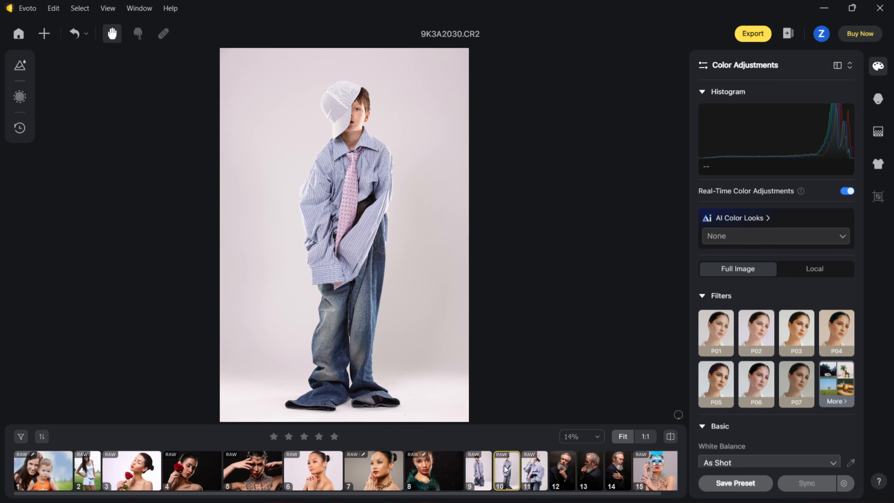
pyautogui.click(531, 472)
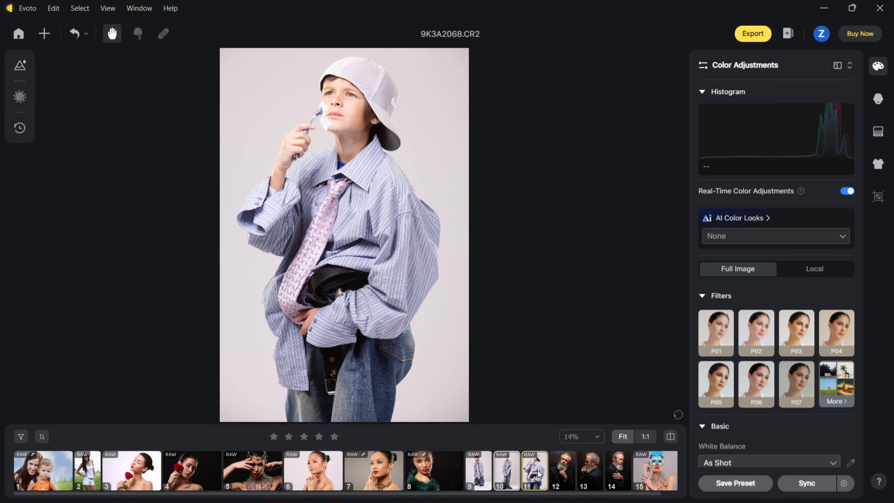
pyautogui.click(482, 474)
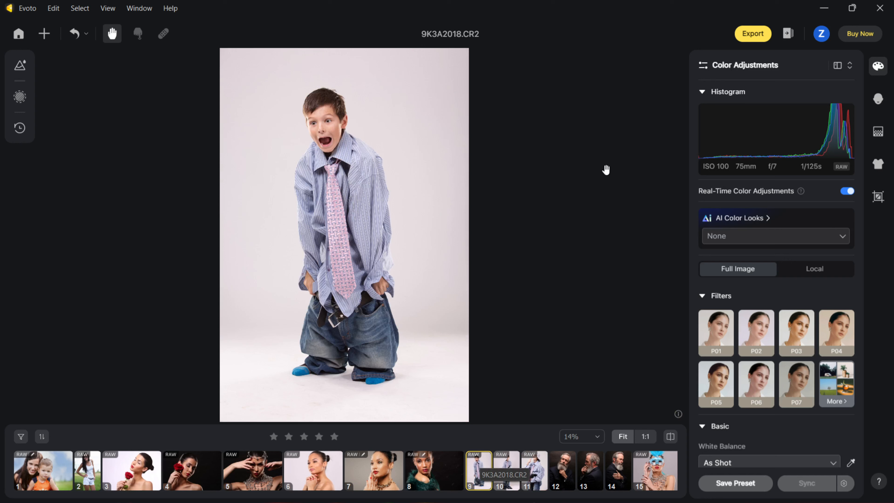
# - Try the AI Color Looks Pure Love, Warm & Cozy and Arctic Blue on the boy's photo, and apply Nile Blue Film
pyautogui.click(842, 236)
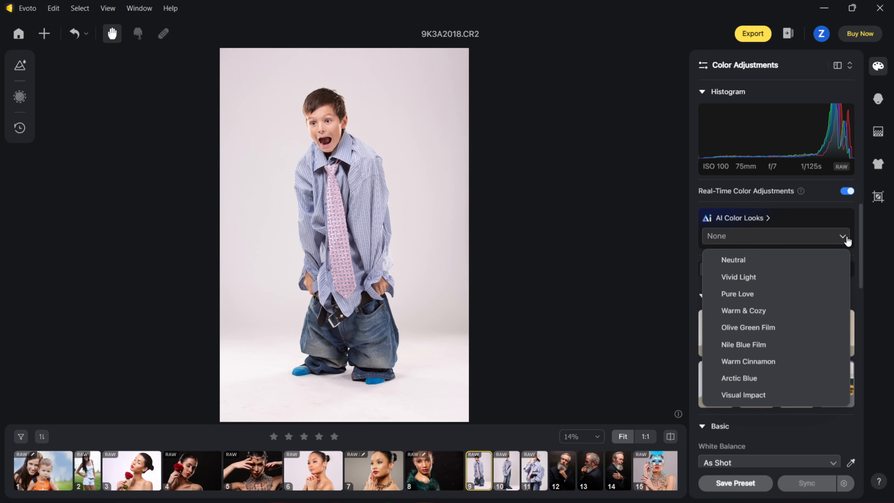
pyautogui.click(844, 239)
pyautogui.click(844, 239)
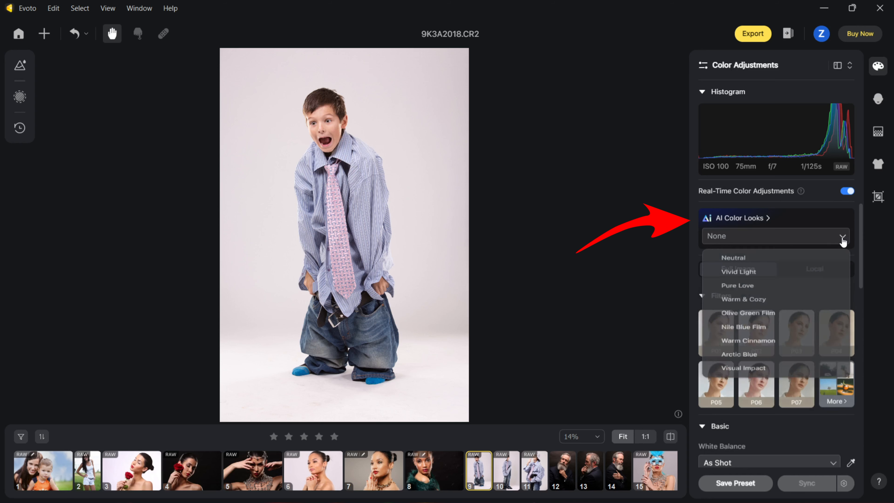
pyautogui.click(749, 297)
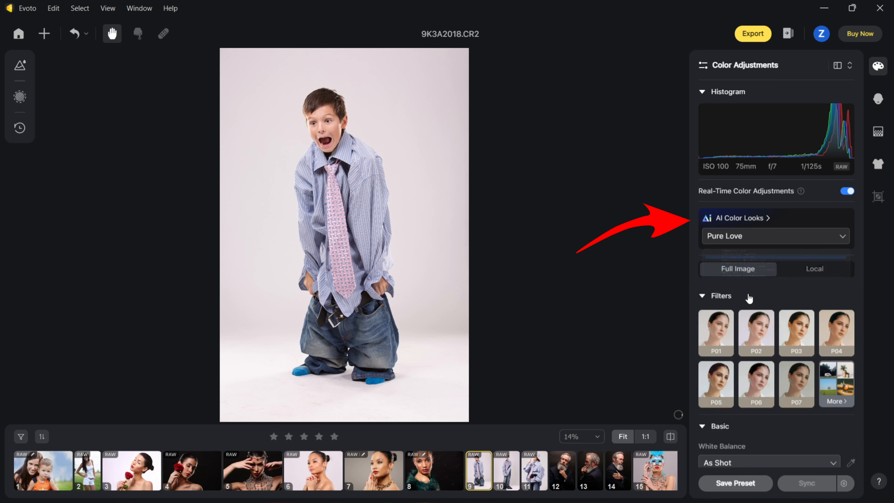
pyautogui.click(843, 240)
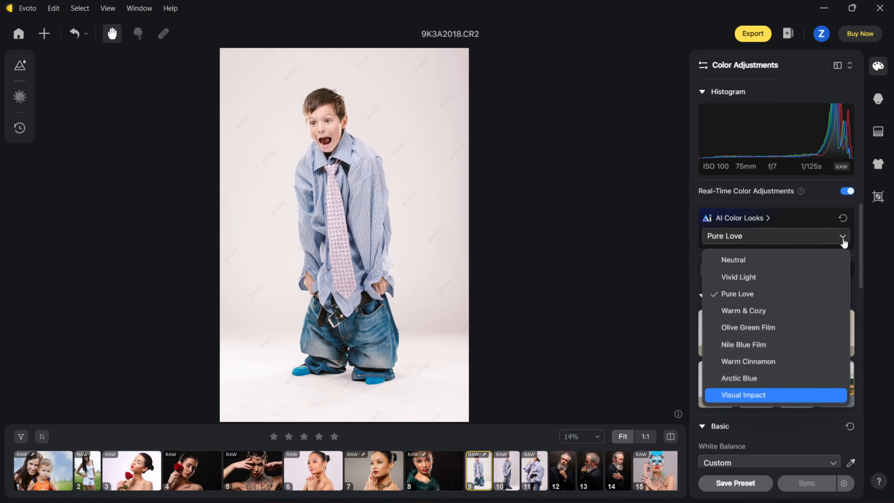
pyautogui.click(744, 311)
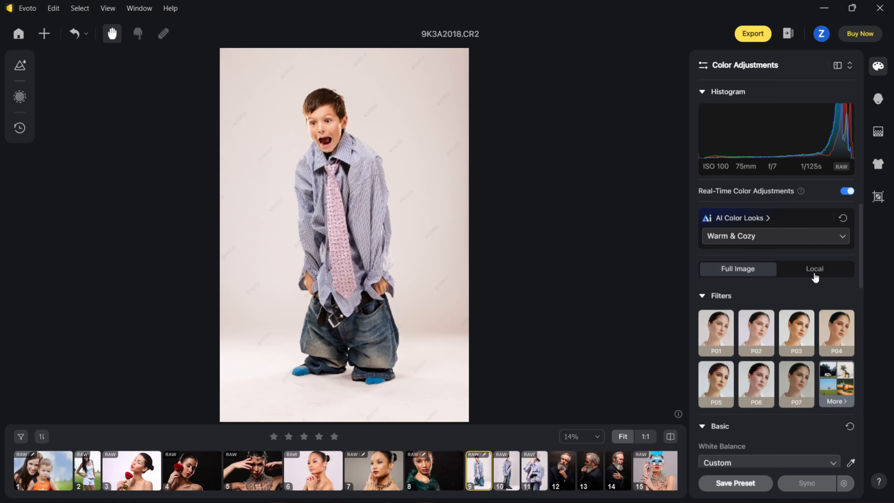
pyautogui.click(844, 239)
pyautogui.click(738, 377)
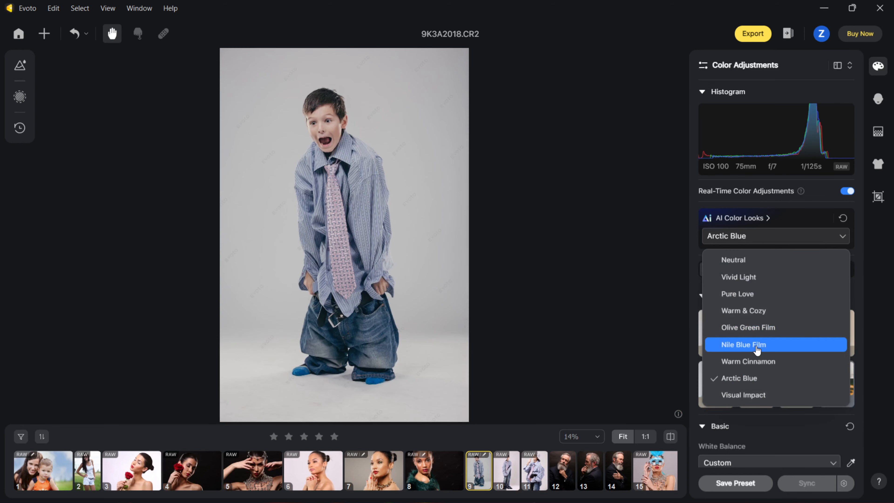
pyautogui.click(757, 345)
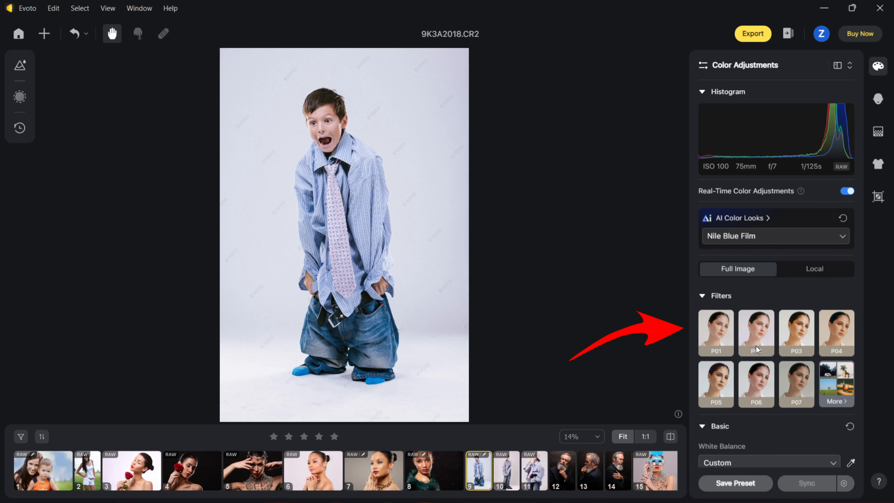
# - Apply the Portrait filter P09 to the boy's photo, lower its amount to about 54 and return to the Basic color settings
pyautogui.click(831, 381)
pyautogui.click(720, 238)
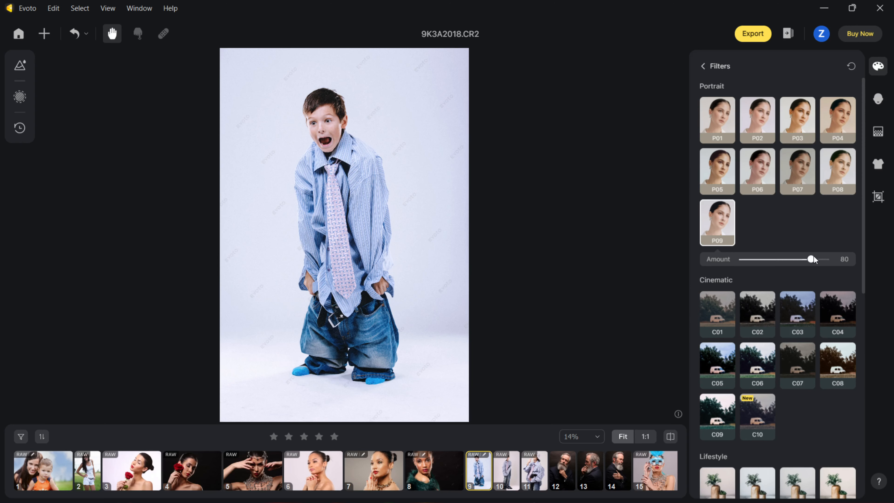
pyautogui.moveTo(811, 259); pyautogui.dragTo(787, 259)
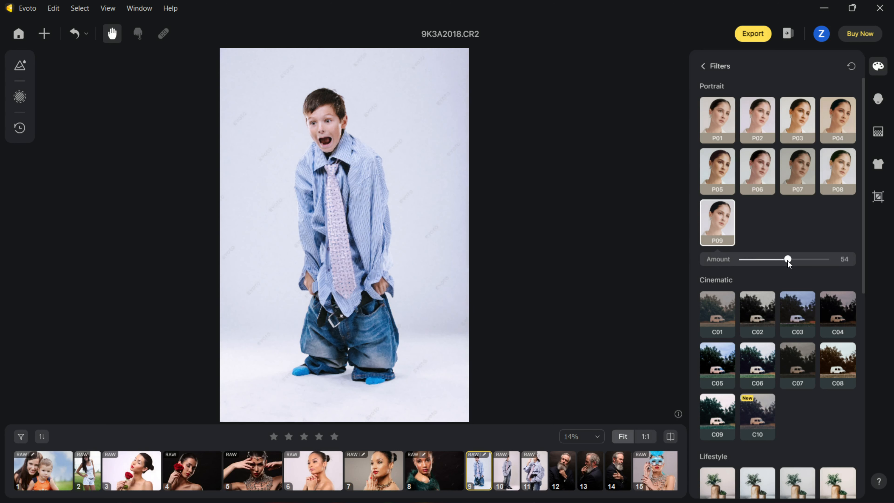
pyautogui.moveTo(787, 259); pyautogui.dragTo(785, 260)
pyautogui.click(706, 67)
pyautogui.scroll(-1, 827, 306)
pyautogui.scroll(-2, 827, 306)
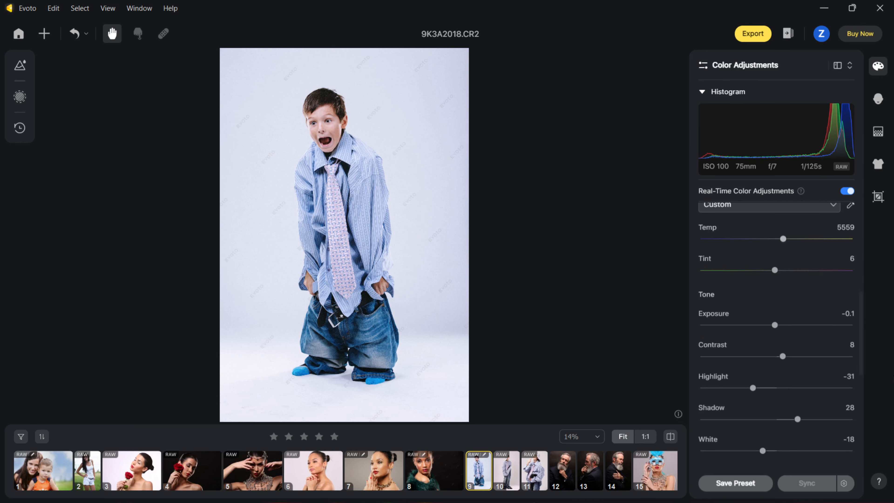
# - Set the Blue Primary hue in Color Calibration to 3 for the boy's photo
pyautogui.scroll(-10, 827, 337)
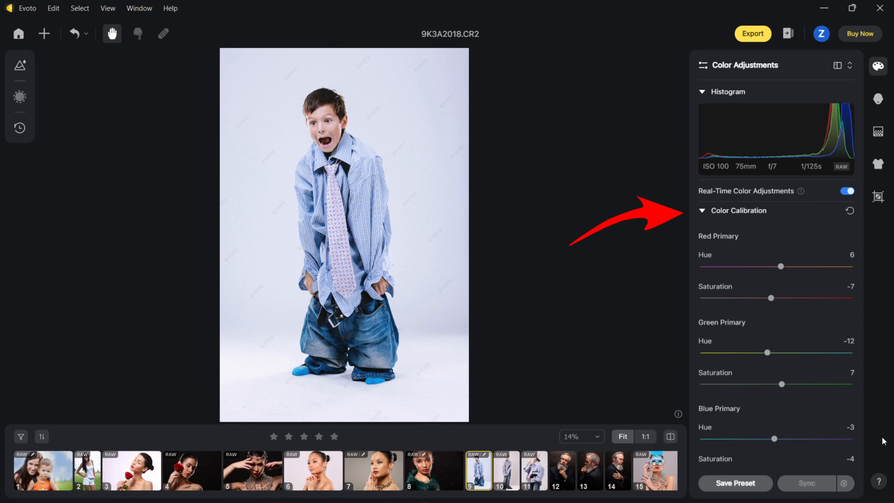
pyautogui.moveTo(773, 439)
pyautogui.mouseDown()
pyautogui.moveTo(763, 439)
pyautogui.moveTo(791, 441)
pyautogui.moveTo(778, 440)
pyautogui.mouseUp()
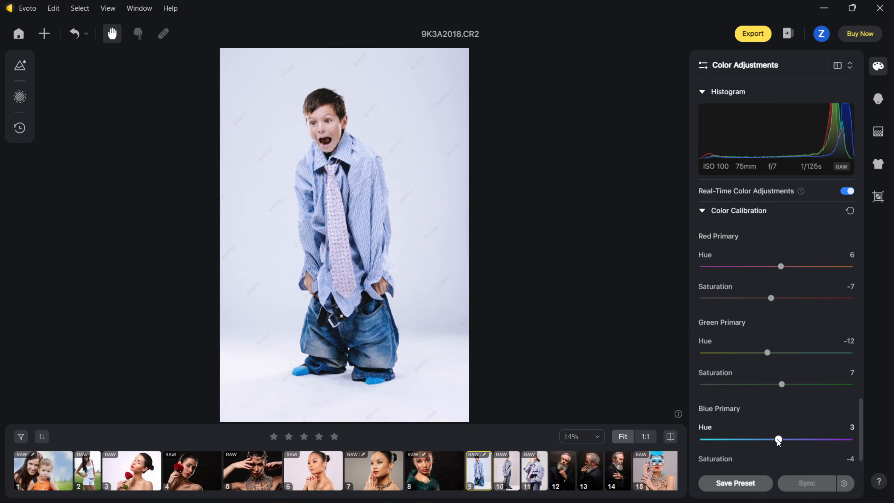
# - View the boy's face at 100% and reset the Overall Grain Strength to 0
pyautogui.click(878, 99)
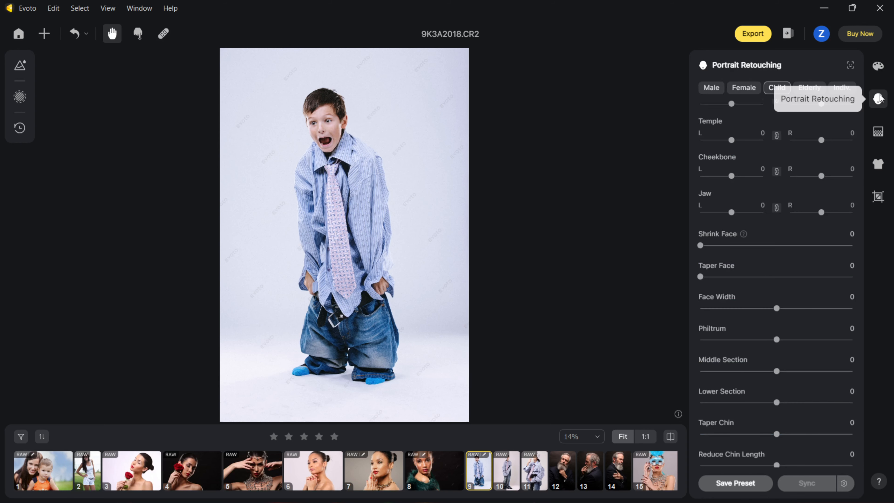
pyautogui.click(597, 436)
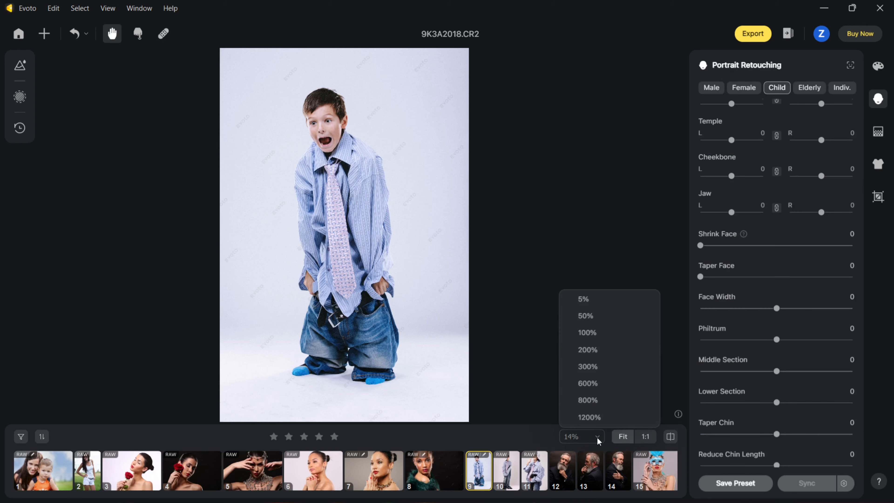
pyautogui.click(587, 332)
pyautogui.moveTo(198, 200); pyautogui.dragTo(601, 310)
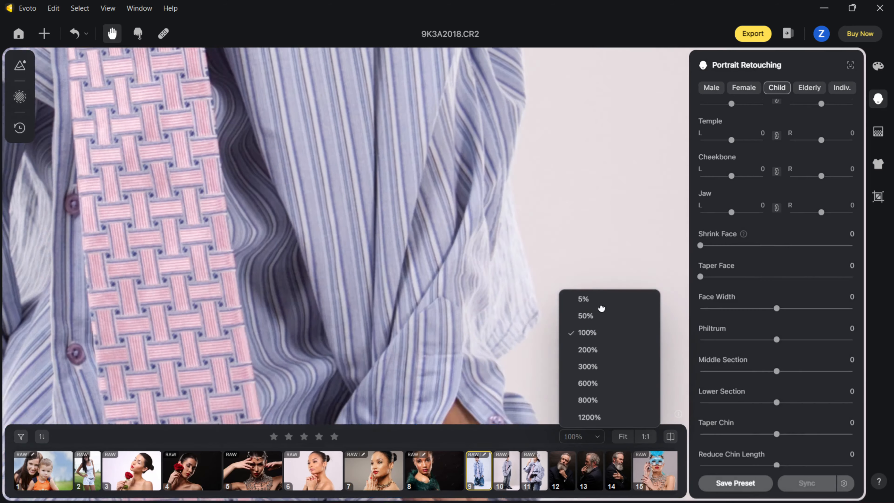
pyautogui.moveTo(299, 232); pyautogui.dragTo(455, 337)
pyautogui.moveTo(412, 116); pyautogui.dragTo(401, 310)
pyautogui.moveTo(391, 74); pyautogui.dragTo(391, 296)
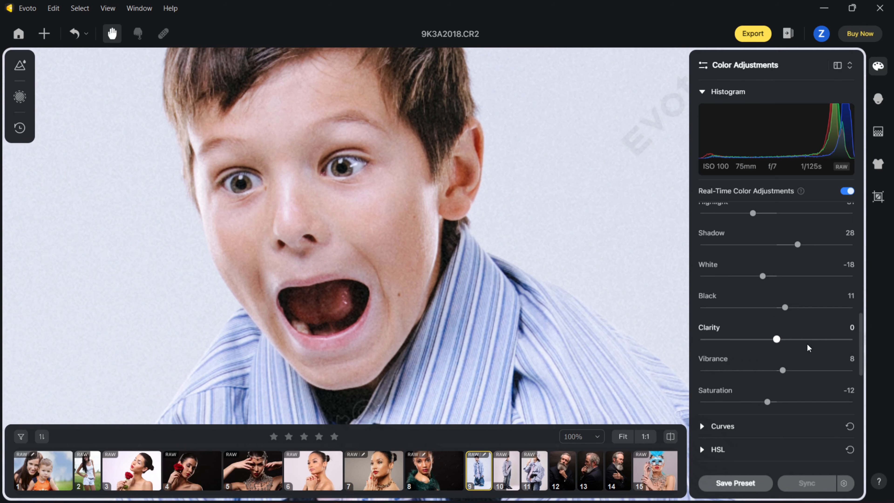
pyautogui.scroll(-4, 806, 343)
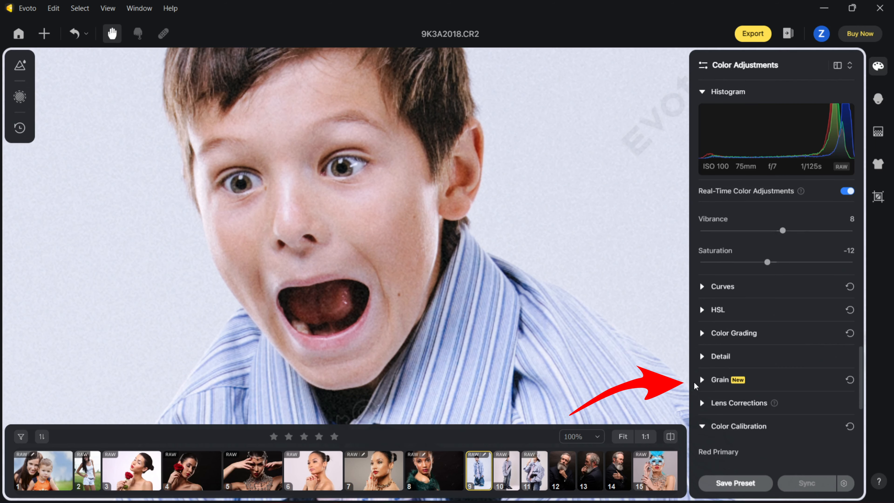
pyautogui.click(748, 375)
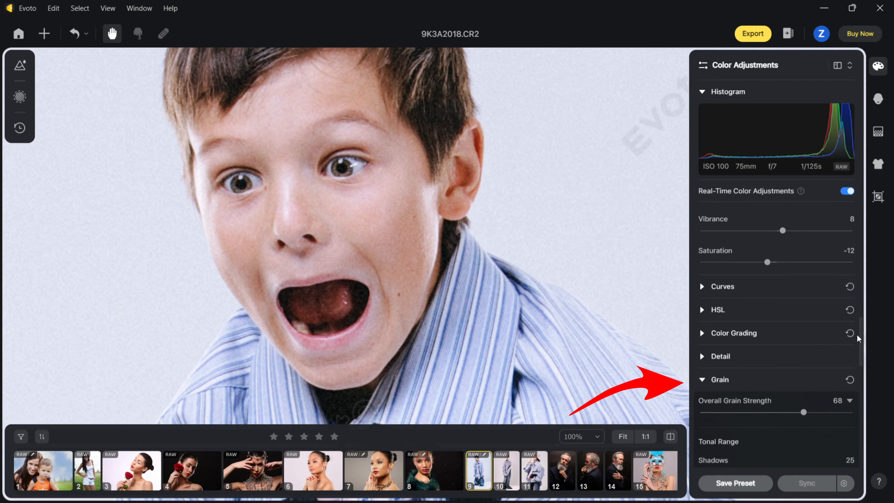
pyautogui.doubleClick(804, 413)
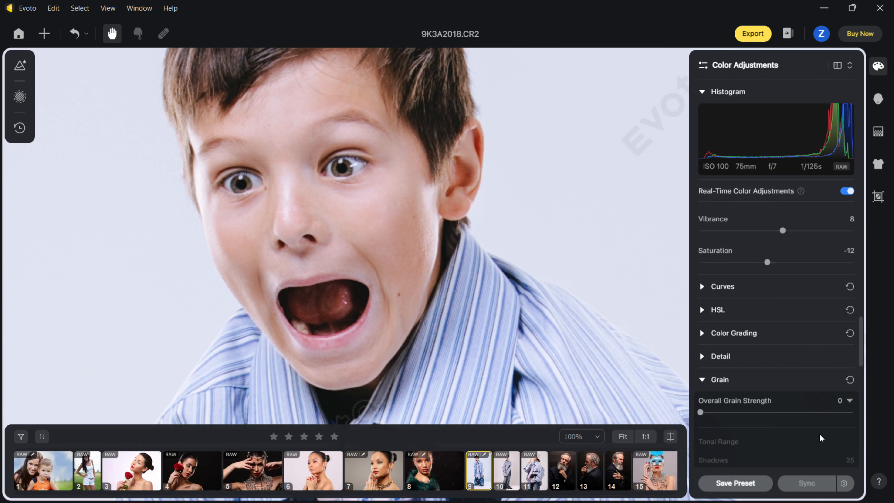
# - In Portrait Retouching for the child, set Freckle & Acne, Body Blemish and Dark Circle to 100
pyautogui.hotkey('ctrl', '0')
pyautogui.click(879, 98)
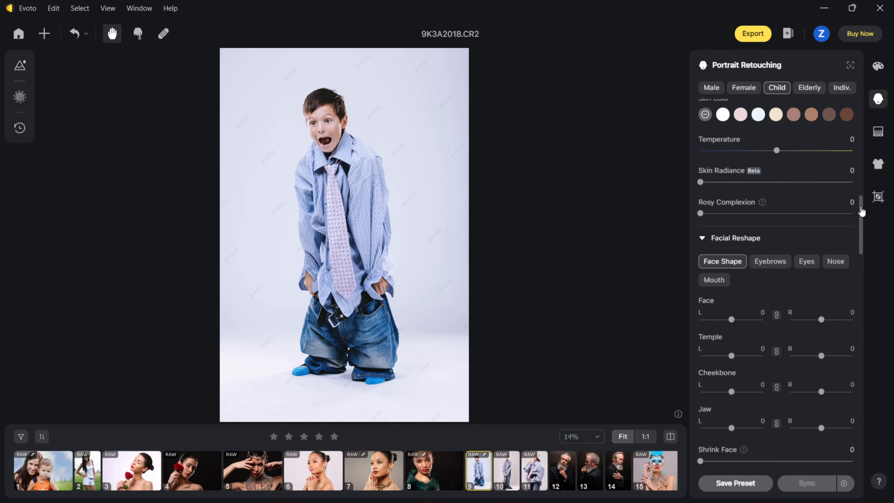
pyautogui.moveTo(861, 211); pyautogui.dragTo(876, 82)
pyautogui.hotkey('ctrl', '1')
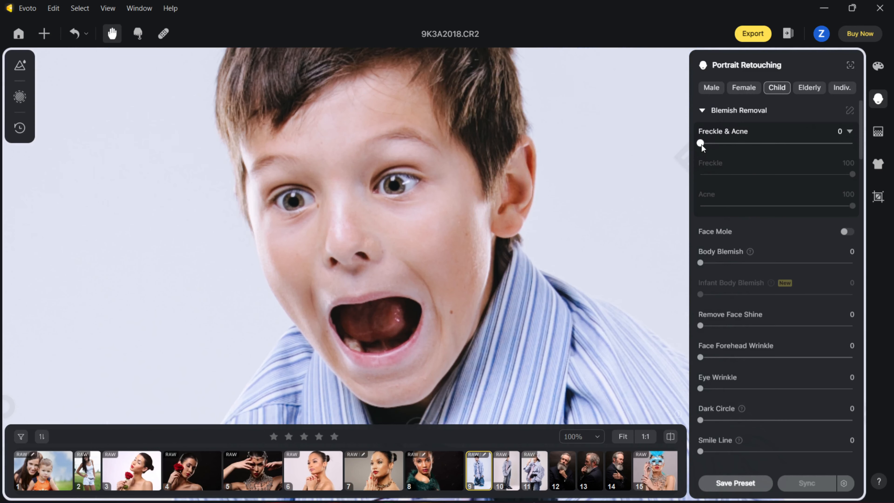
pyautogui.moveTo(699, 142); pyautogui.dragTo(855, 142)
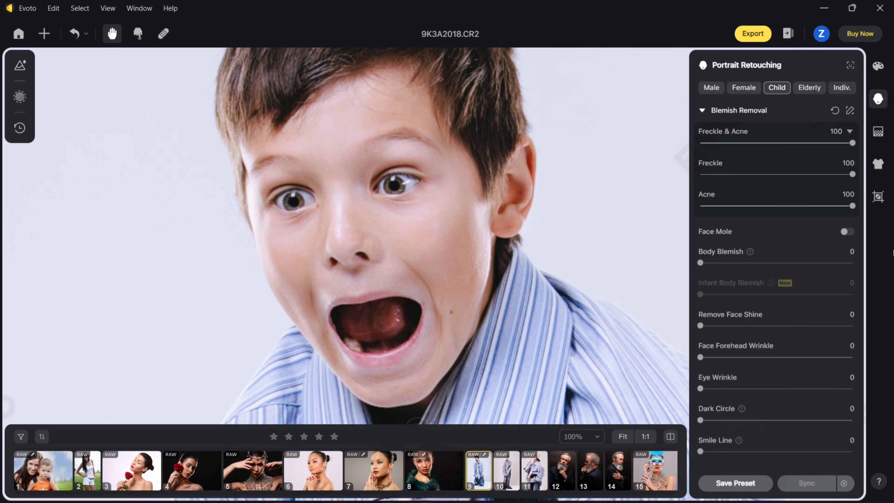
pyautogui.moveTo(701, 419); pyautogui.dragTo(882, 431)
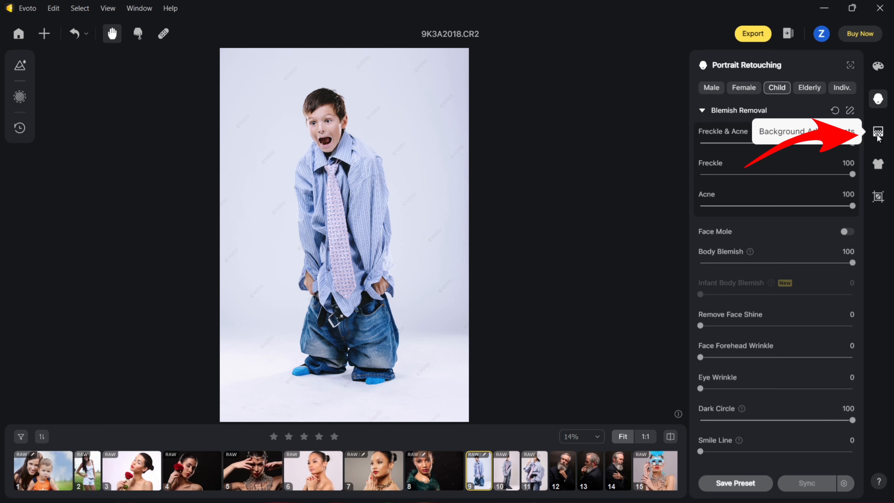
# - Turn on Clean Solid Backdrop in the background adjustments for the boy's photo
pyautogui.click(878, 136)
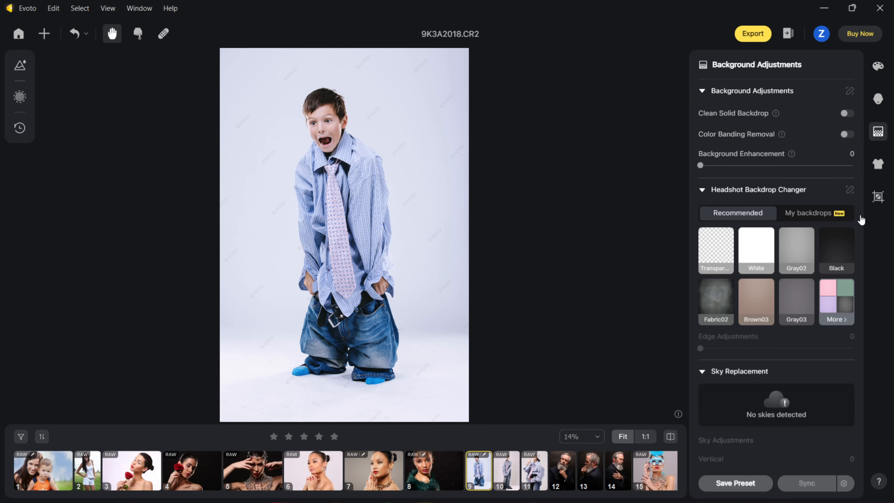
pyautogui.click(847, 114)
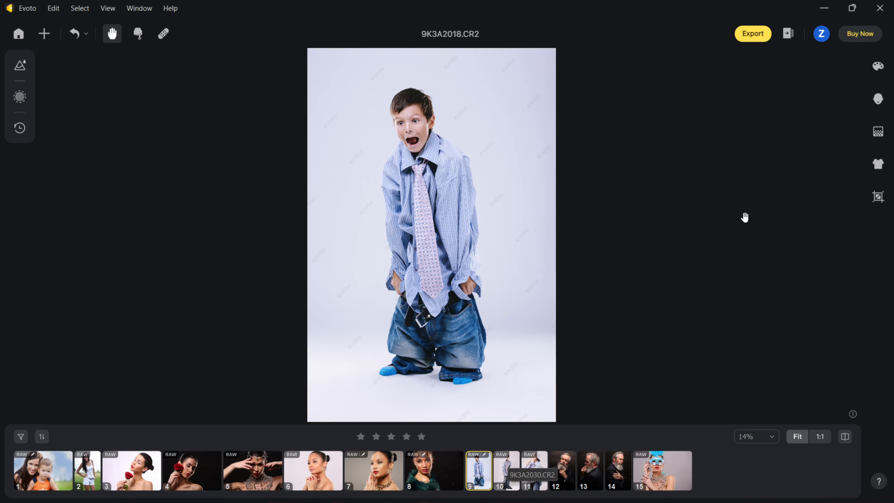
# - Save the edits as a Combination preset named Boy1 in a new preset group named Blue
pyautogui.click(877, 66)
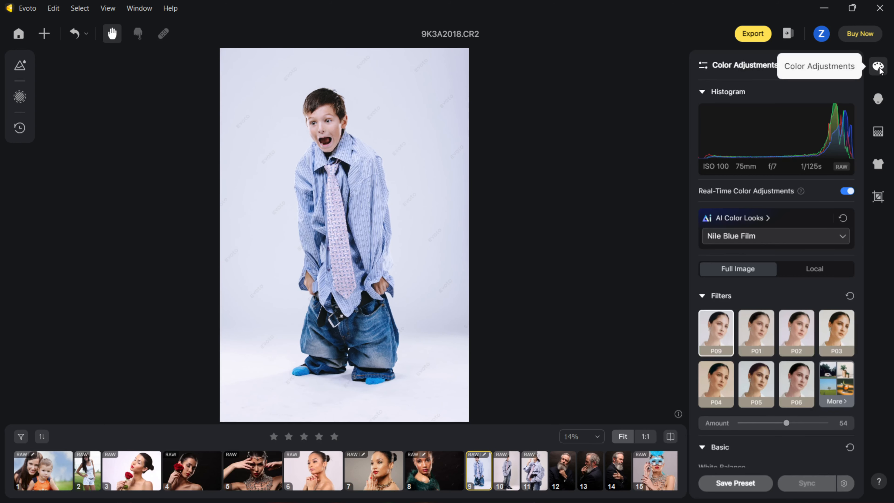
pyautogui.click(735, 483)
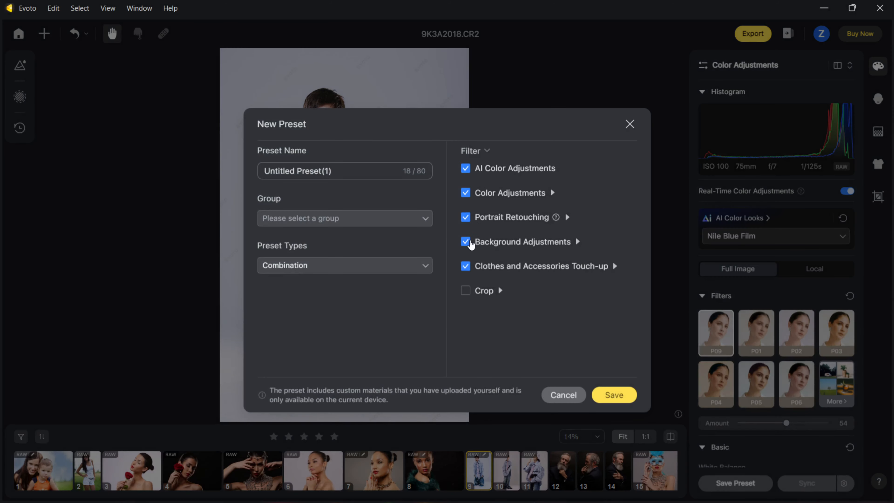
pyautogui.moveTo(345, 174); pyautogui.dragTo(249, 170)
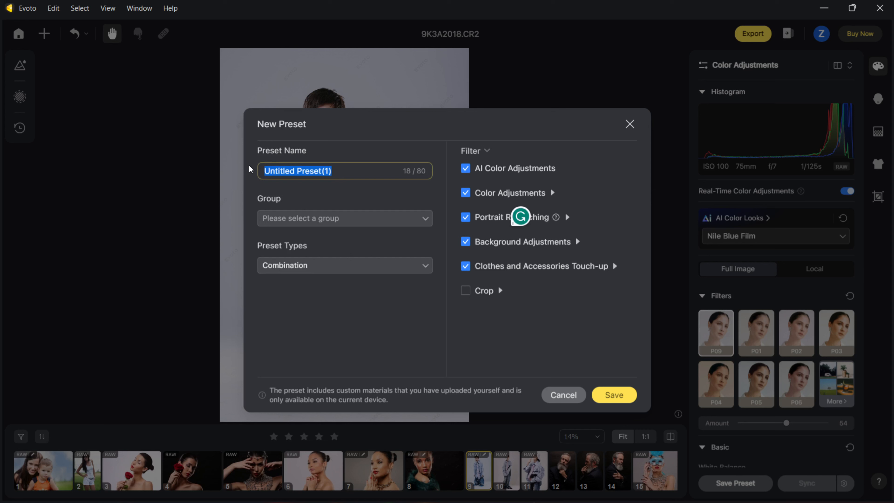
pyautogui.write('Boy1')
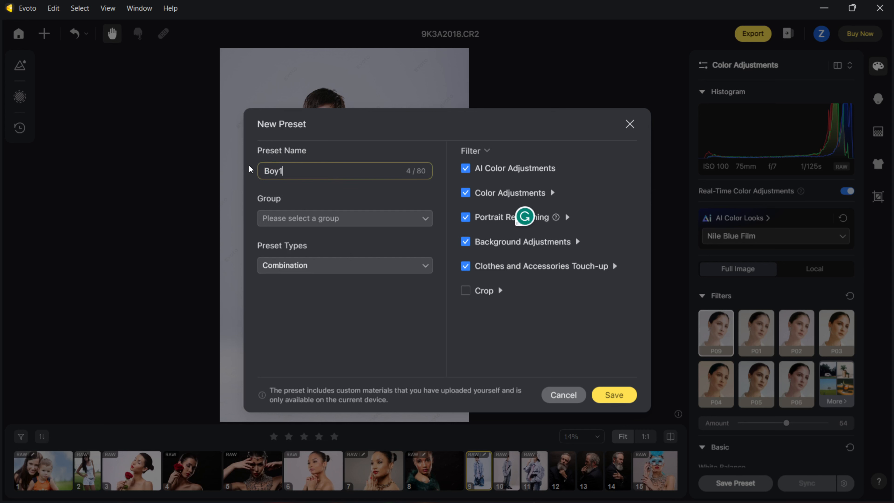
pyautogui.click(620, 401)
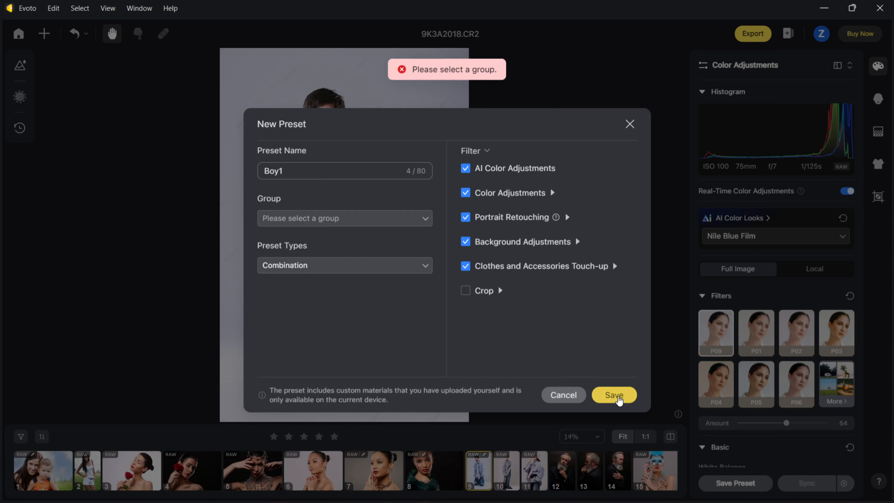
pyautogui.click(358, 228)
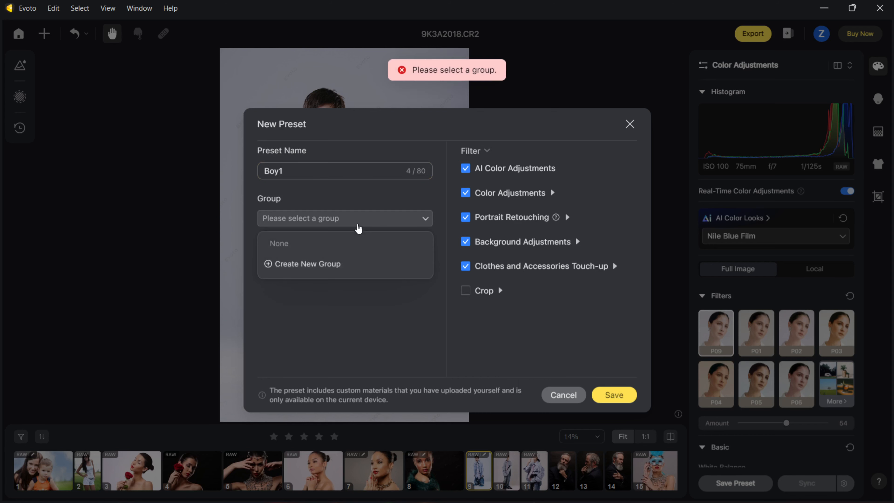
pyautogui.click(313, 267)
pyautogui.write('Blue')
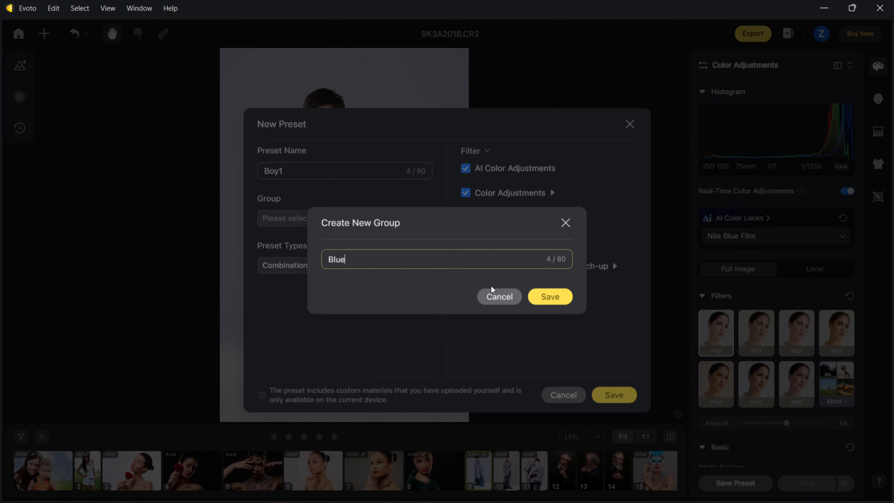
pyautogui.click(560, 295)
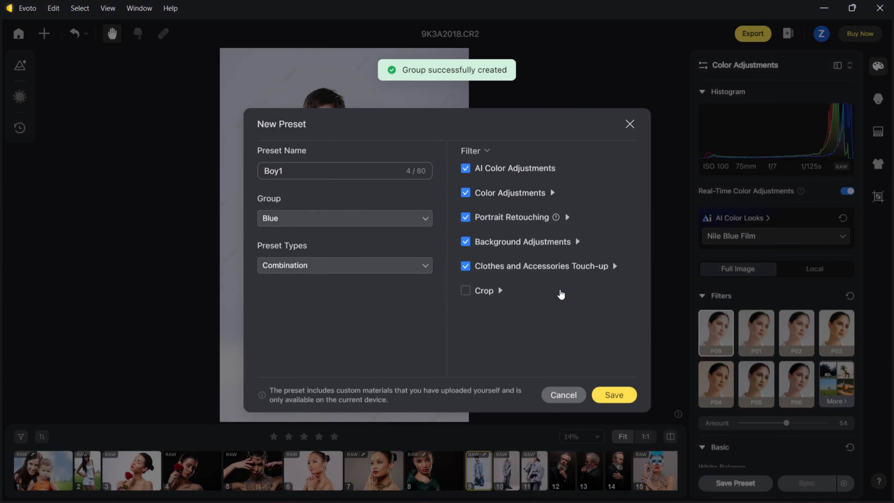
pyautogui.click(613, 400)
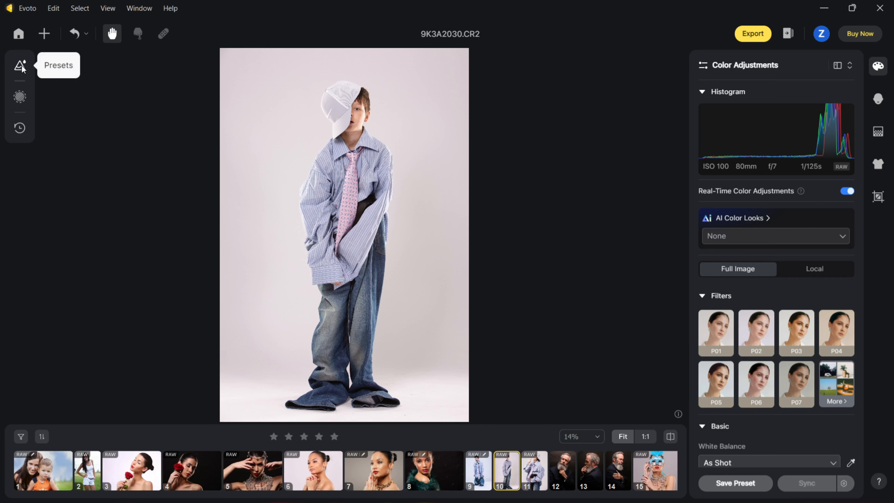
# - Apply the saved preset Boy1 from the Blue group to 9K3A2030.CR2 and move on to the next photo
pyautogui.click(20, 66)
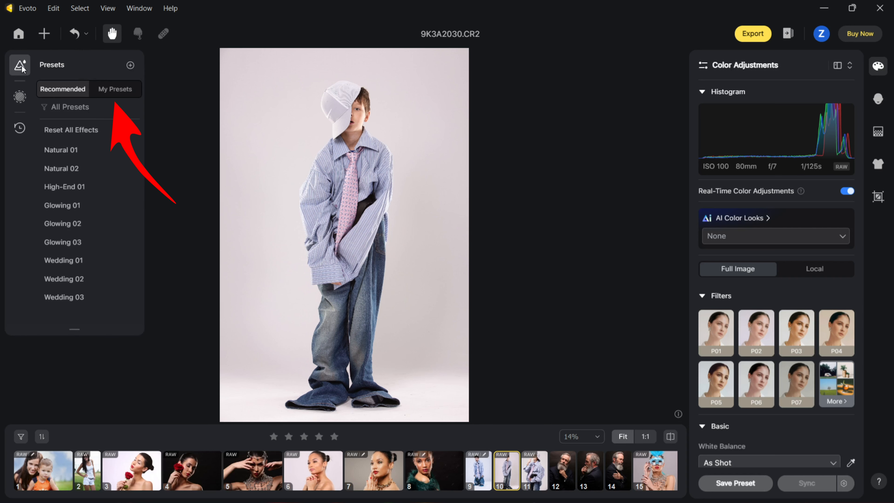
pyautogui.click(120, 90)
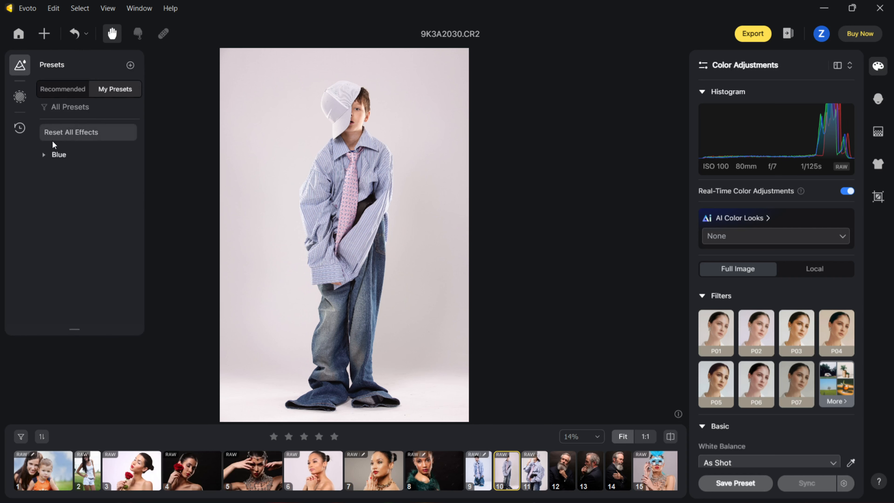
pyautogui.click(52, 169)
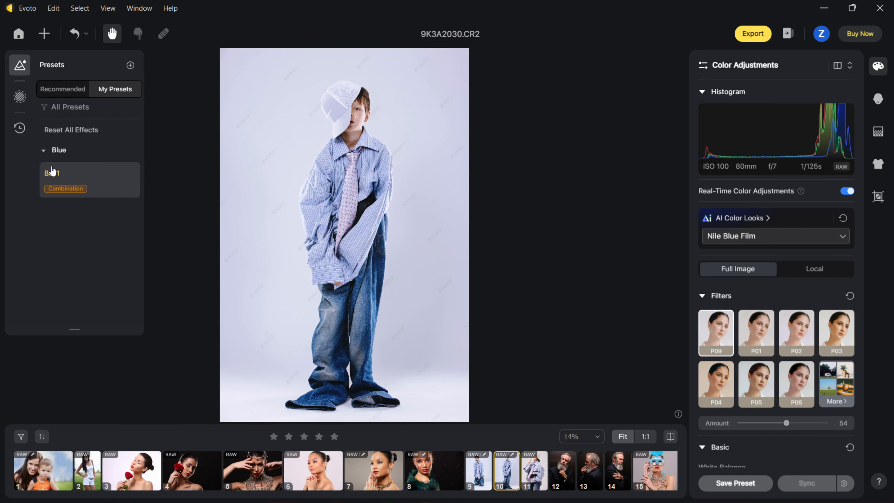
pyautogui.press('Right')
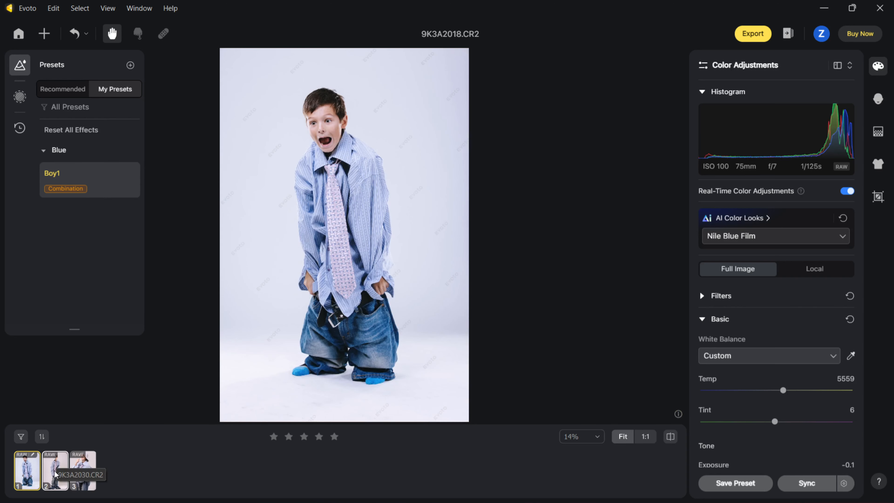
# - Select all three boy photos and sync the edits of 9K3A2018.CR2 to the other two, leaving Crop excluded
pyautogui.keyDown('ctrl'); pyautogui.click(83, 476); pyautogui.keyUp('ctrl')
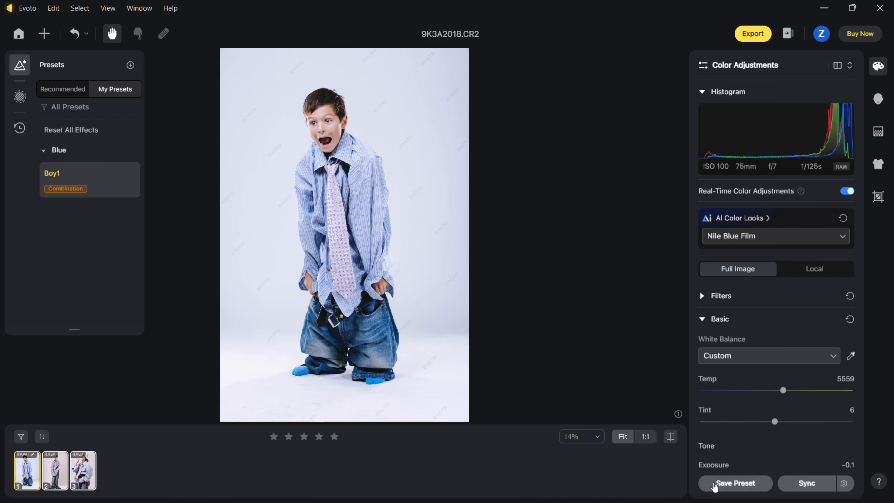
pyautogui.click(816, 484)
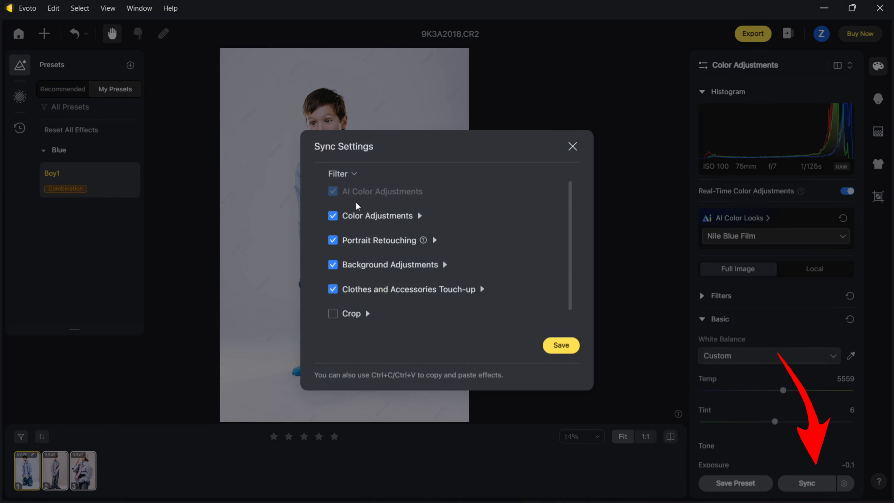
pyautogui.click(561, 345)
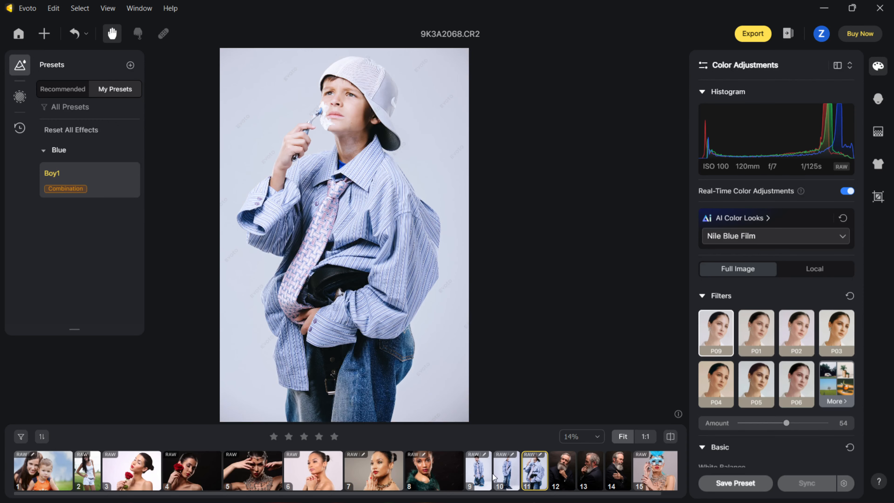
# - Check the edited boy photos, select photos 9 to 11 and export all three to the edited folder with Quick Export
pyautogui.click(485, 475)
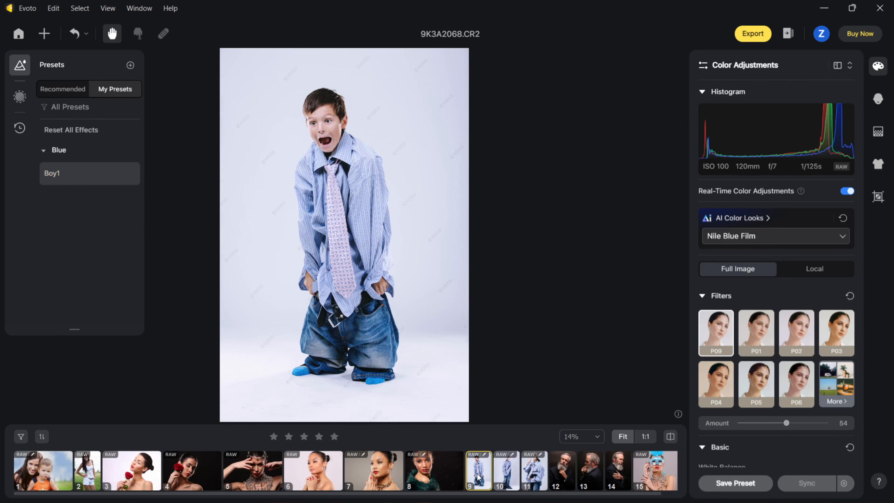
pyautogui.click(504, 475)
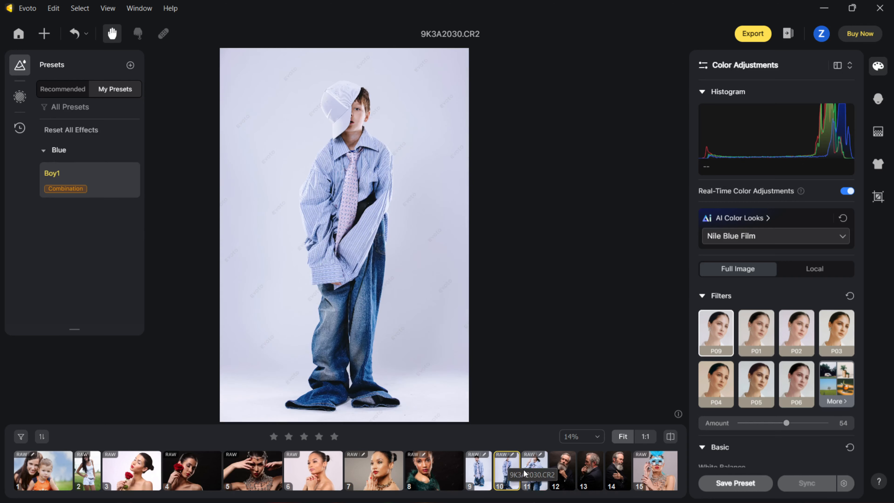
pyautogui.keyDown('shift'); pyautogui.click(527, 472); pyautogui.keyUp('shift')
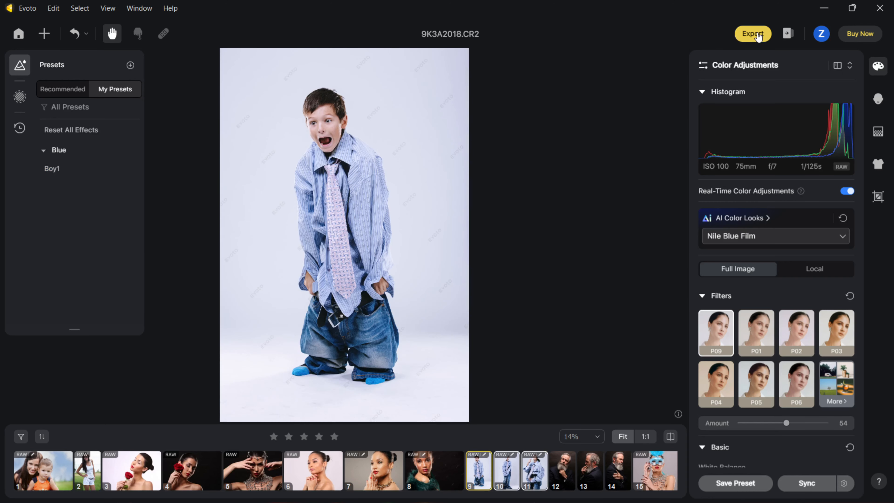
pyautogui.click(757, 36)
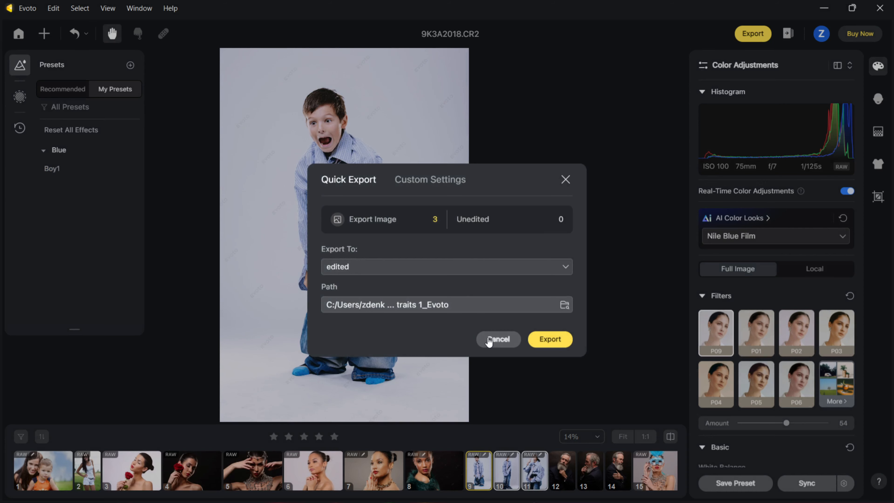
pyautogui.click(540, 338)
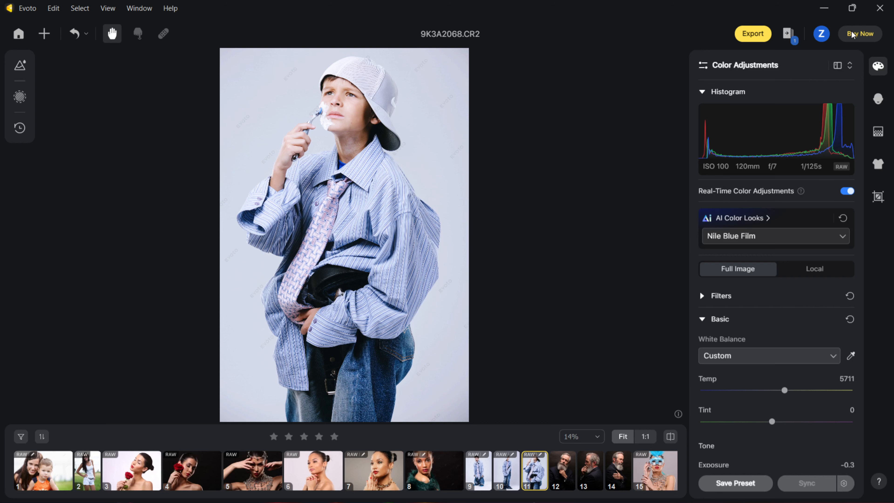
# - Open the Evoto purchase window to view the buying options
pyautogui.click(867, 35)
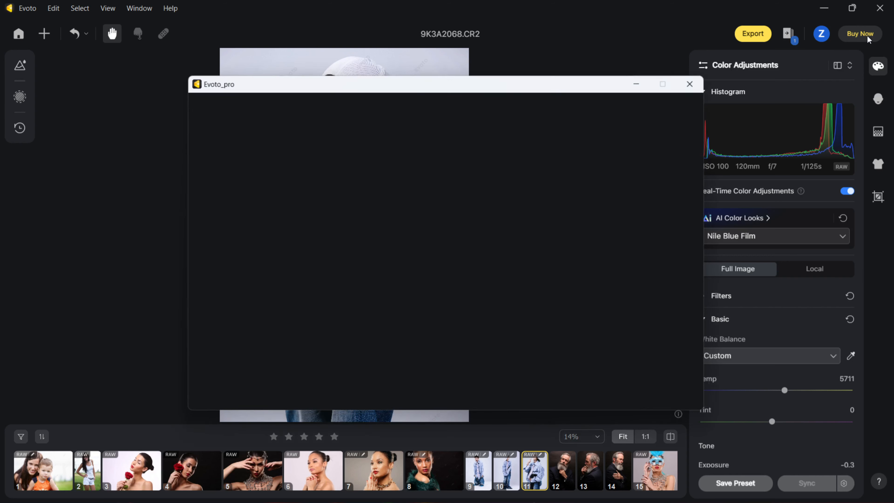